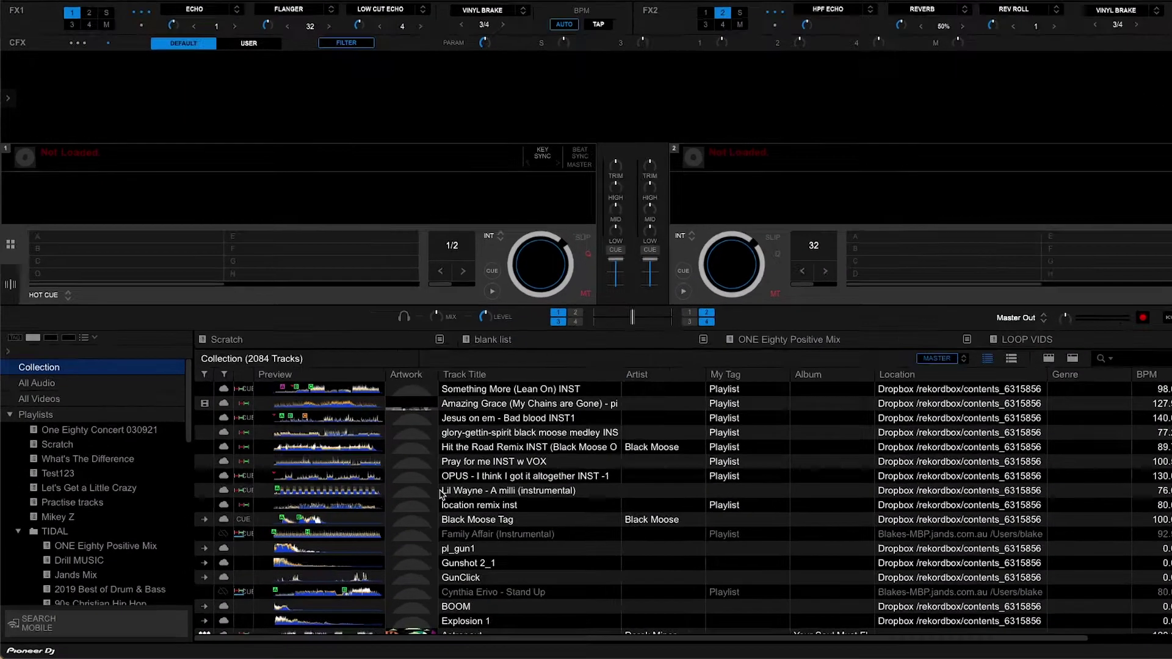
# Step: Check the collection for missing files and dismiss the all-files-exist report
pyautogui.scroll(-3, 505, 470)
pyautogui.scroll(-2, 506, 470)
pyautogui.scroll(-4, 505, 470)
pyautogui.scroll(-5, 505, 470)
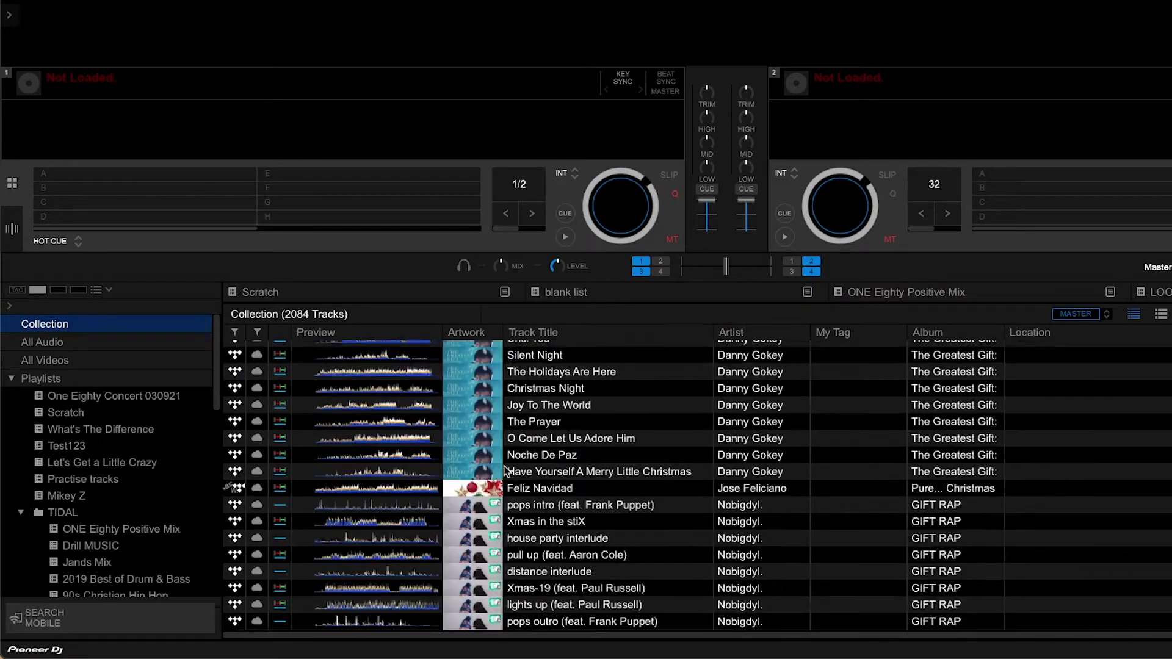
pyautogui.scroll(-5, 505, 470)
pyautogui.scroll(-5, 506, 470)
pyautogui.scroll(-5, 505, 470)
pyautogui.scroll(-5, 505, 470)
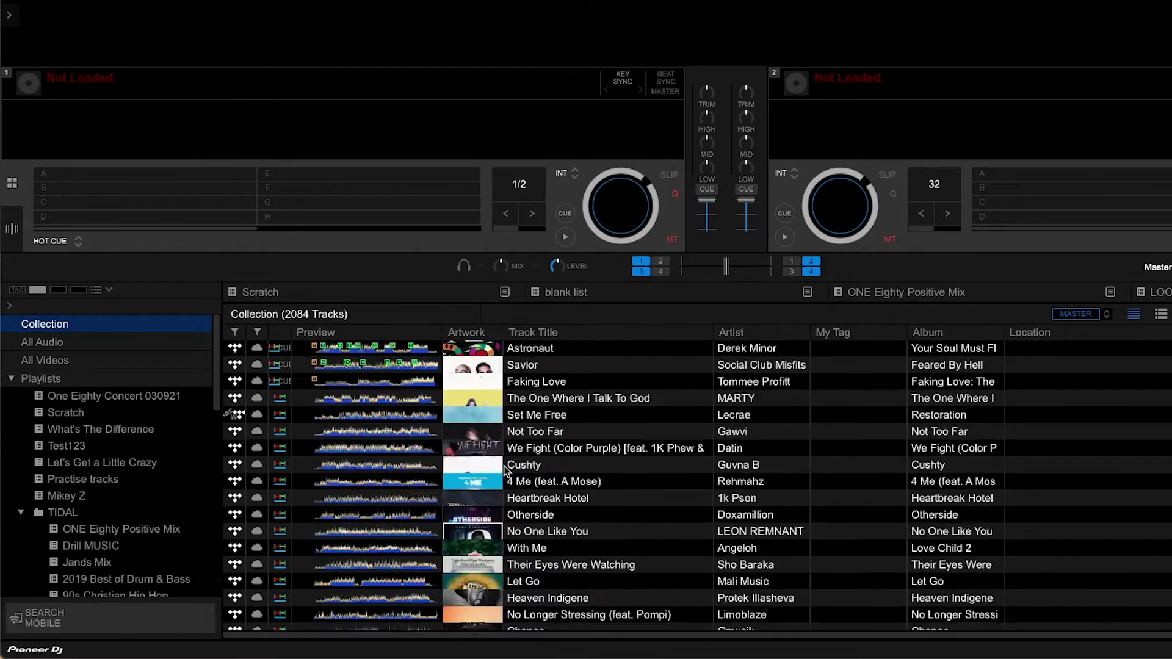
pyautogui.scroll(-5, 506, 470)
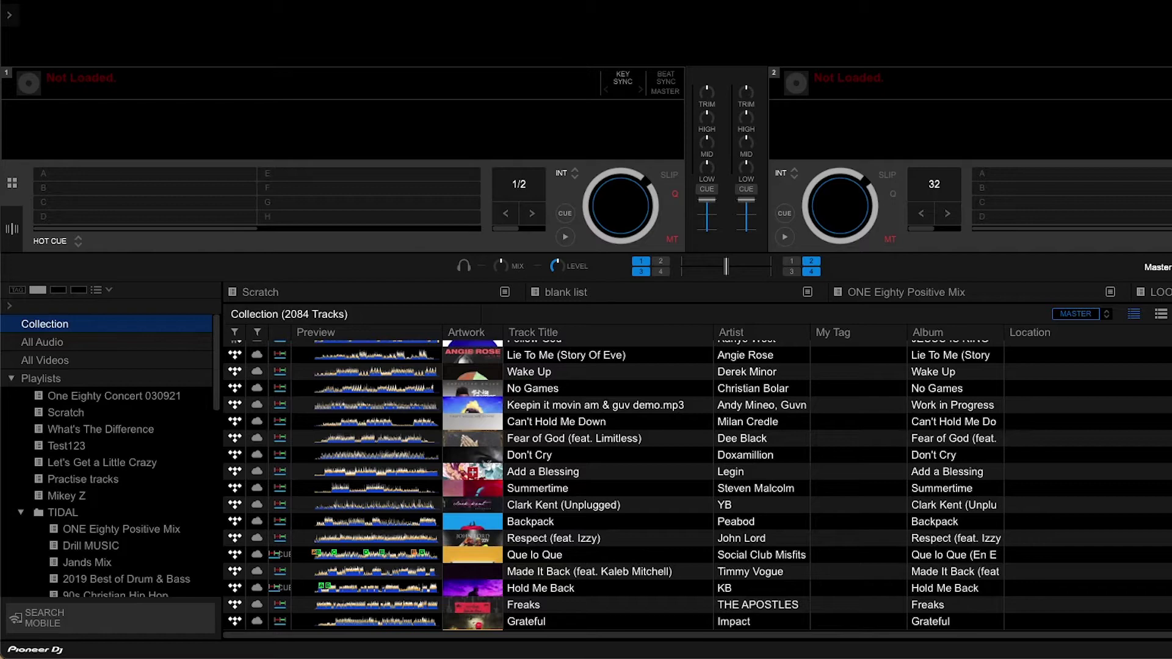
pyautogui.scroll(10, 470, 368)
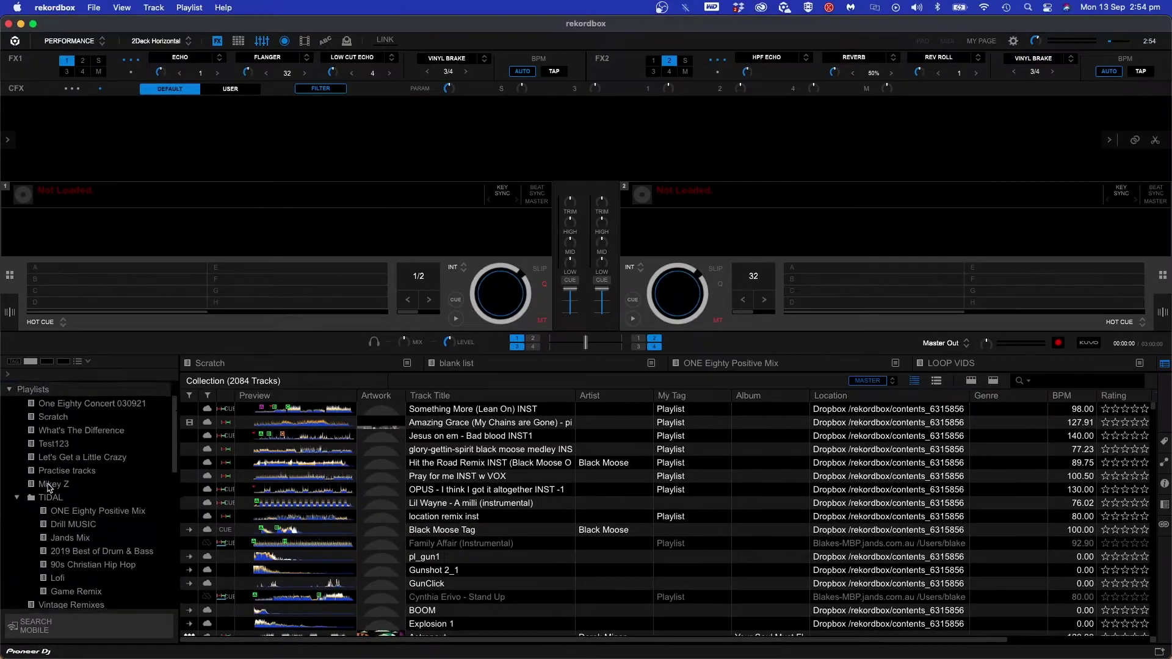
pyautogui.scroll(-3, 49, 487)
pyautogui.scroll(-4, 49, 486)
pyautogui.scroll(-3, 49, 487)
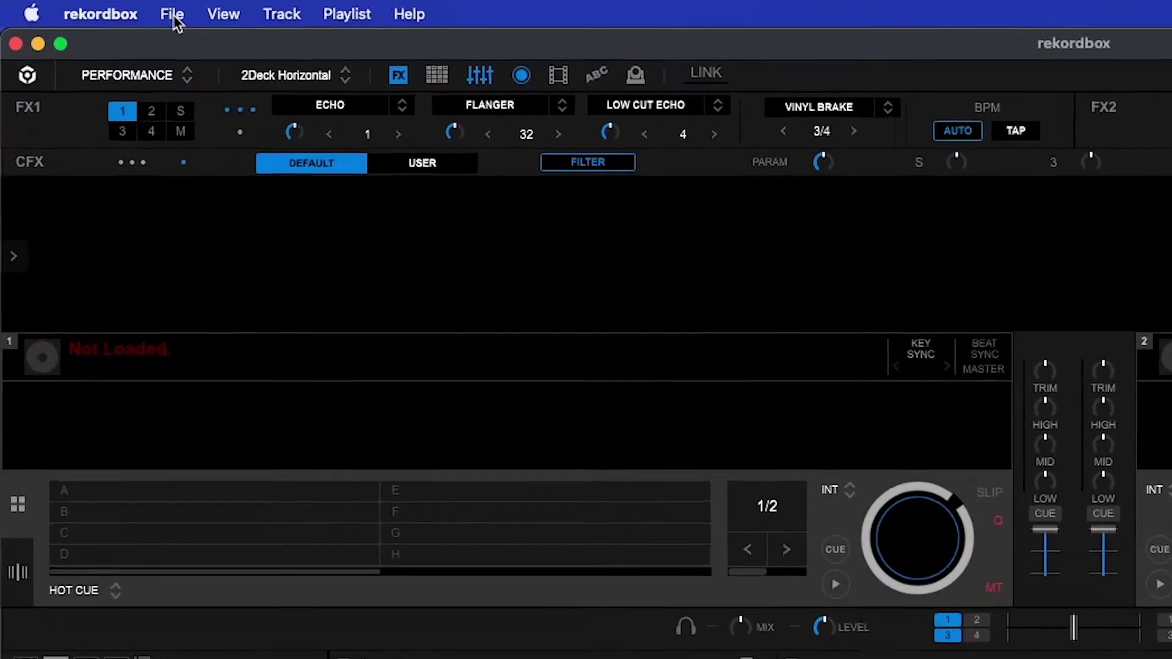
pyautogui.click(95, 8)
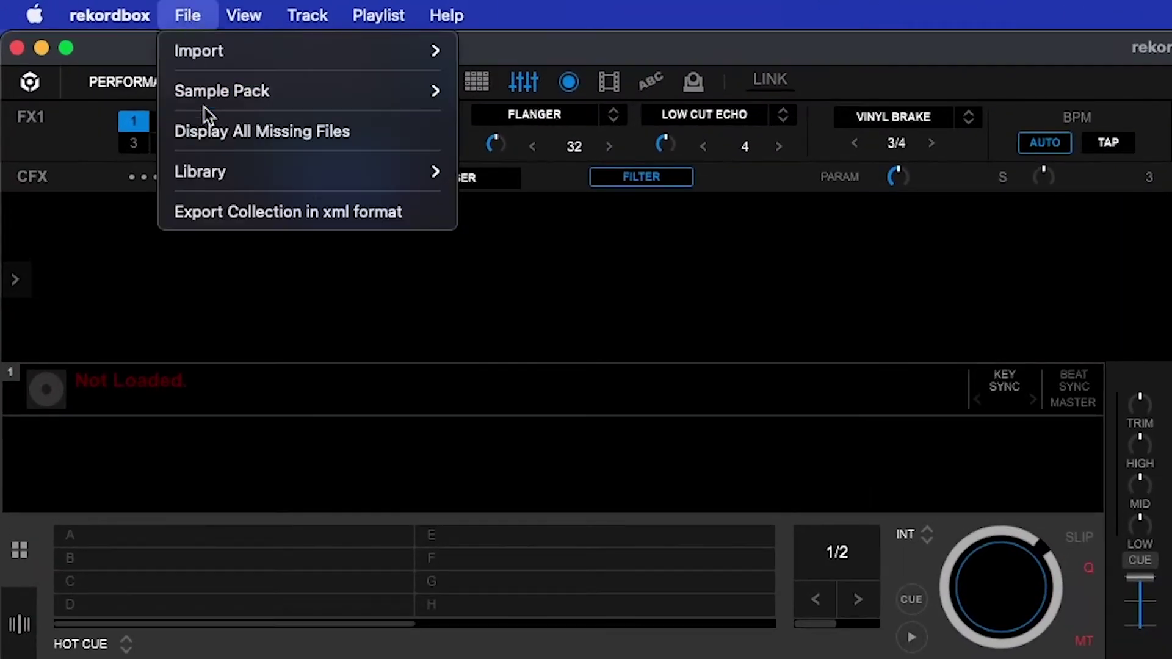
pyautogui.click(201, 132)
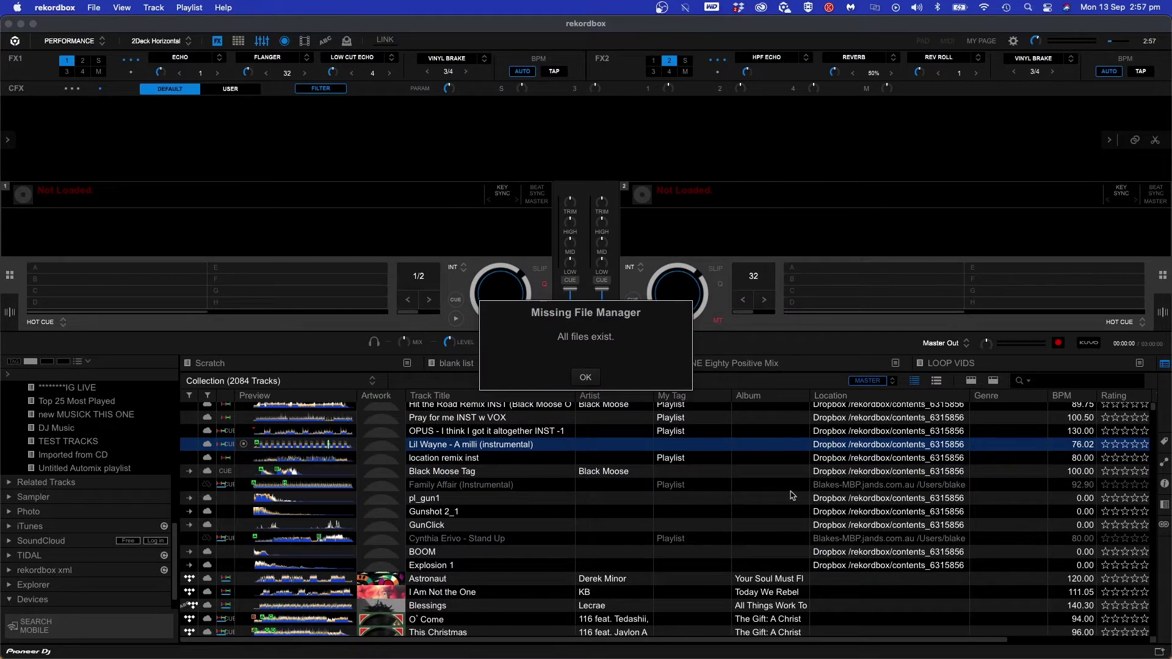
pyautogui.press('Return')
pyautogui.click(822, 484)
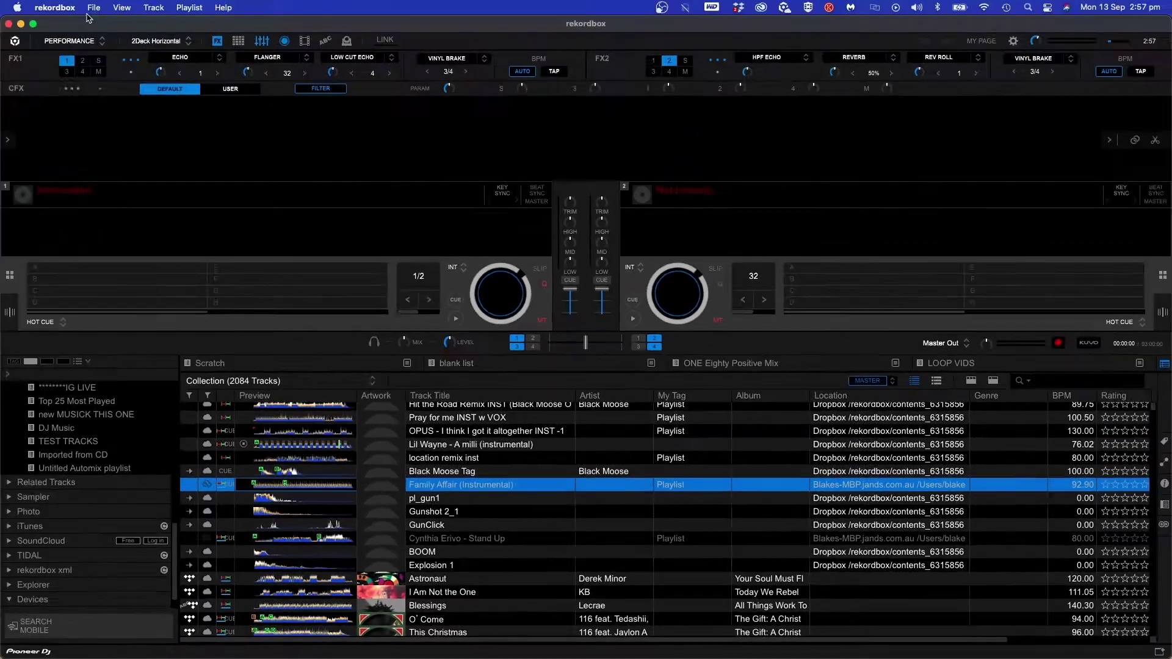
# Step: Run Backup Library with music files included, saving the backup to the Desktop
pyautogui.click(94, 8)
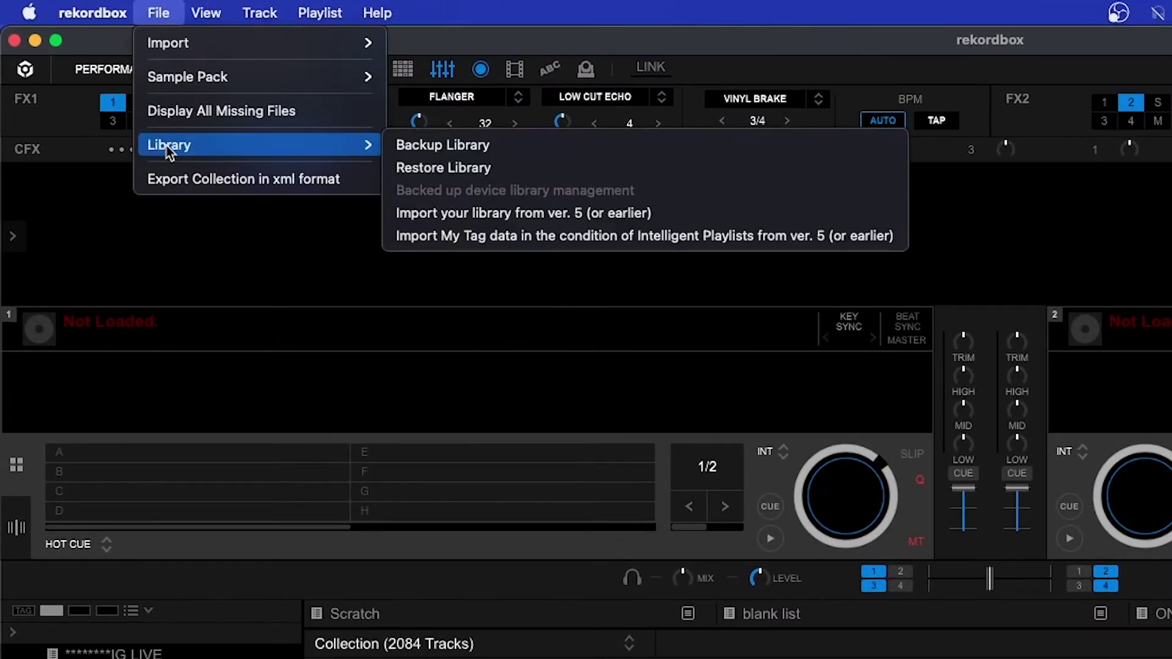
pyautogui.click(475, 150)
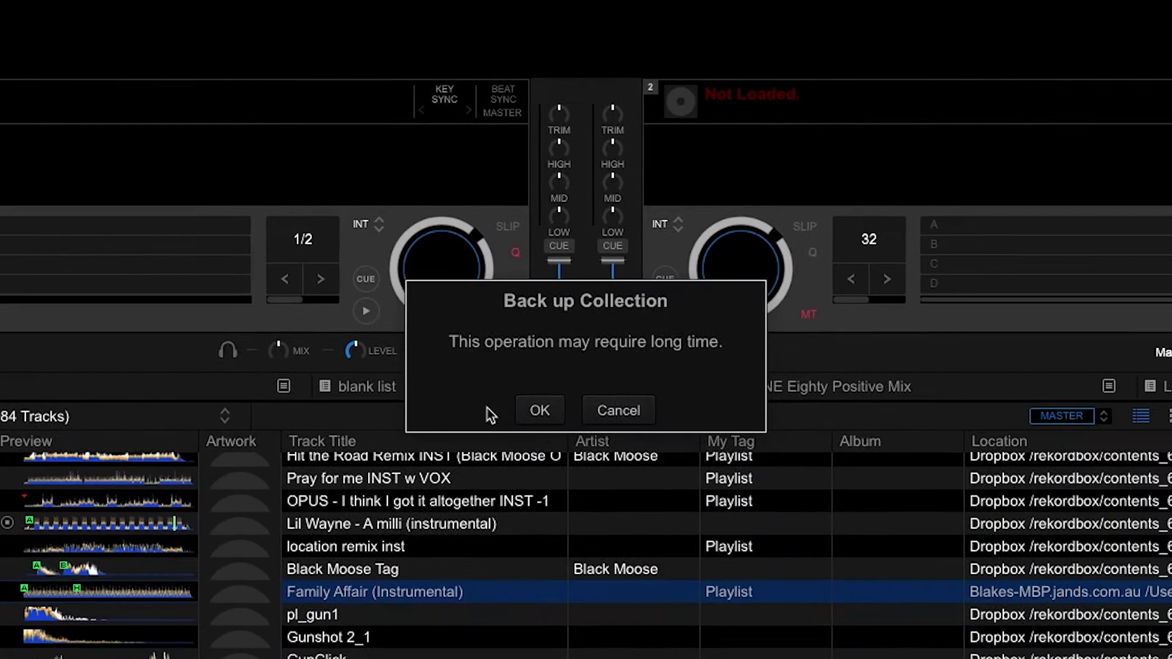
pyautogui.click(537, 413)
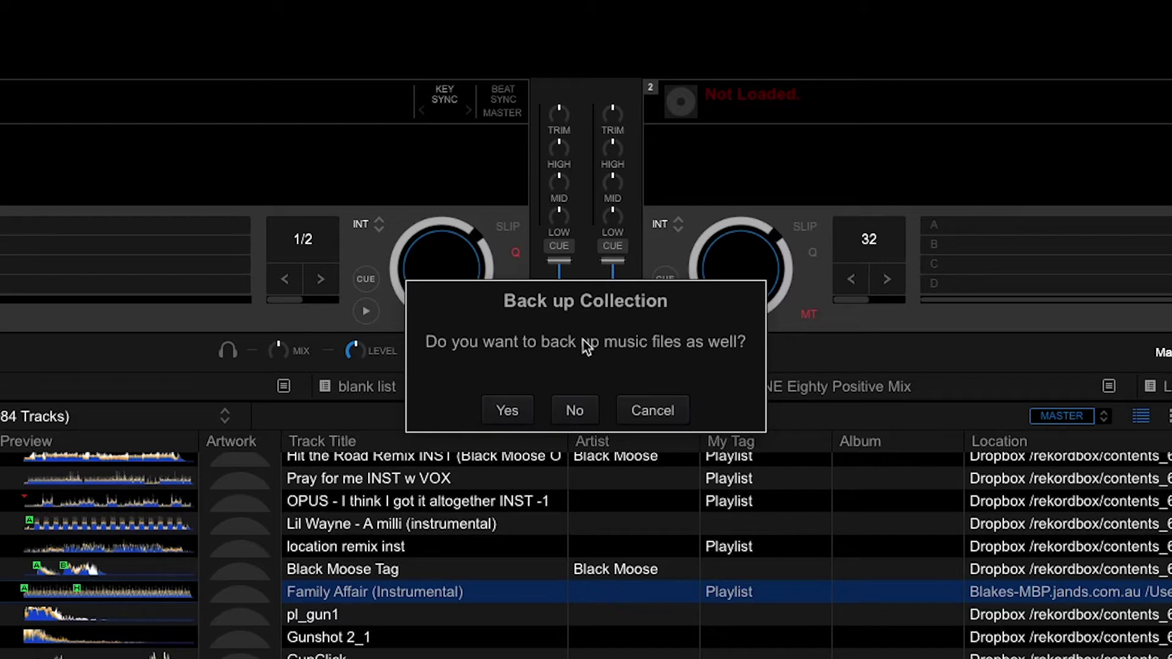
pyautogui.click(511, 416)
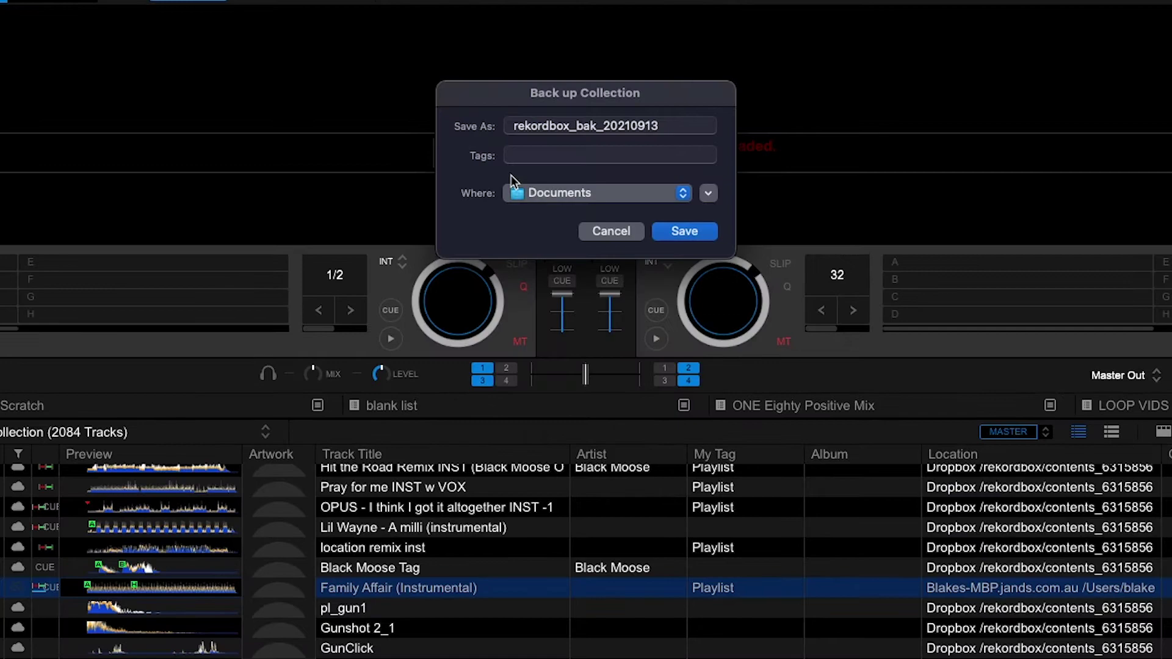
pyautogui.click(588, 193)
pyautogui.click(615, 359)
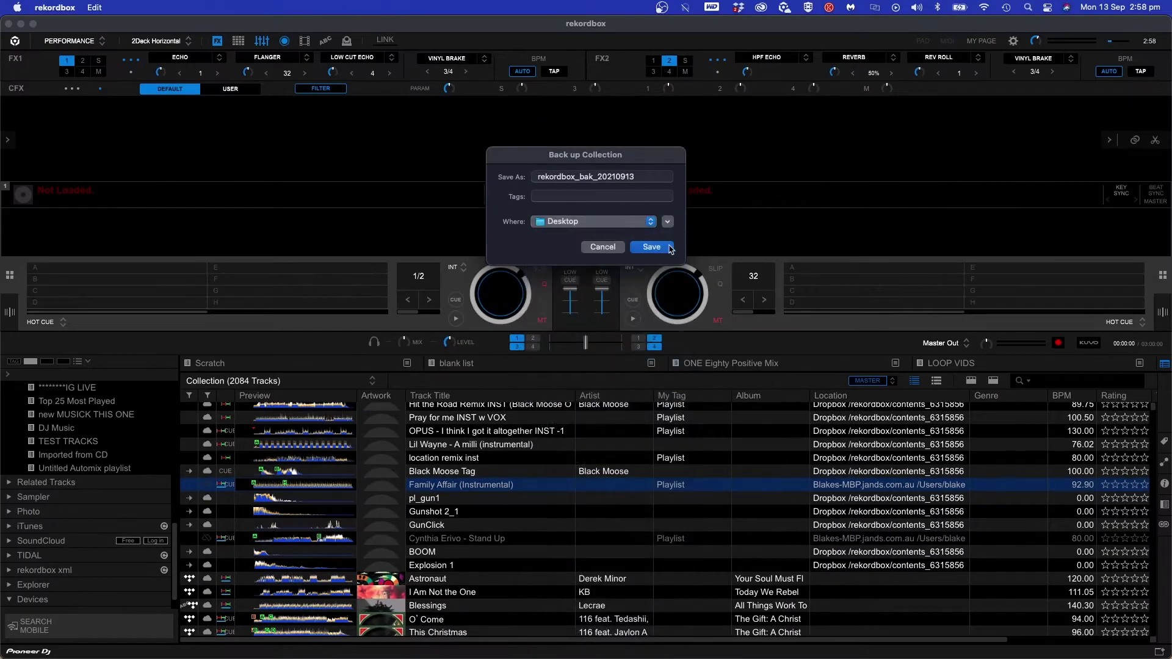
pyautogui.click(642, 243)
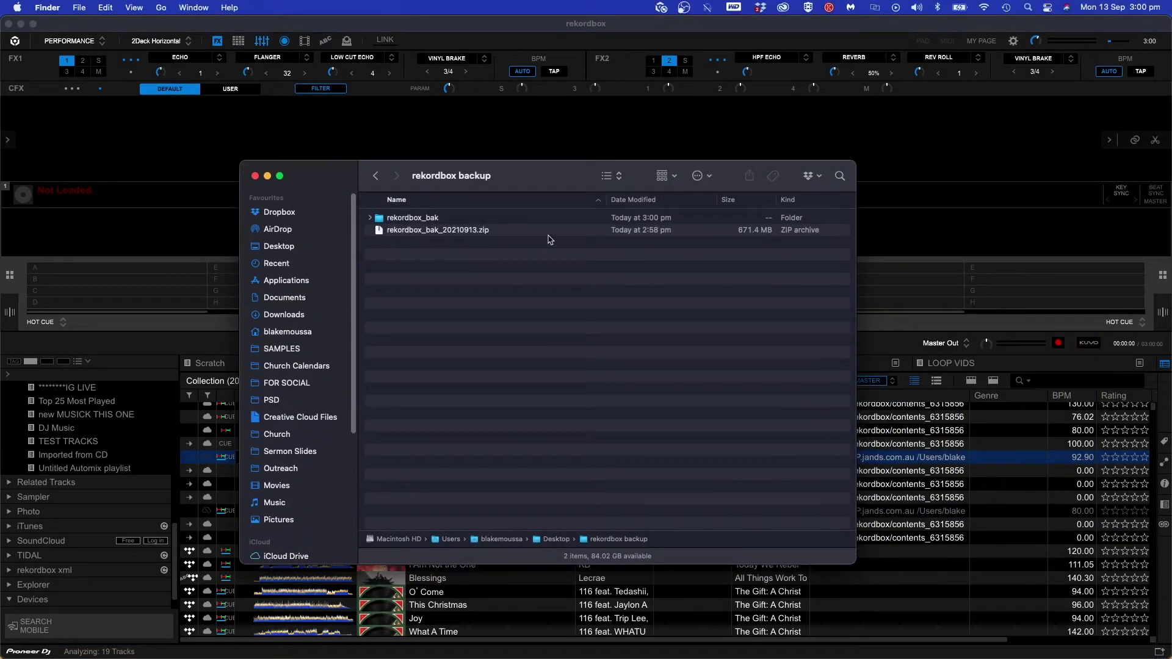
# Step: Expand rekordbox_bak in Finder, browse its artist-named music folders, then collapse it
pyautogui.click(391, 221)
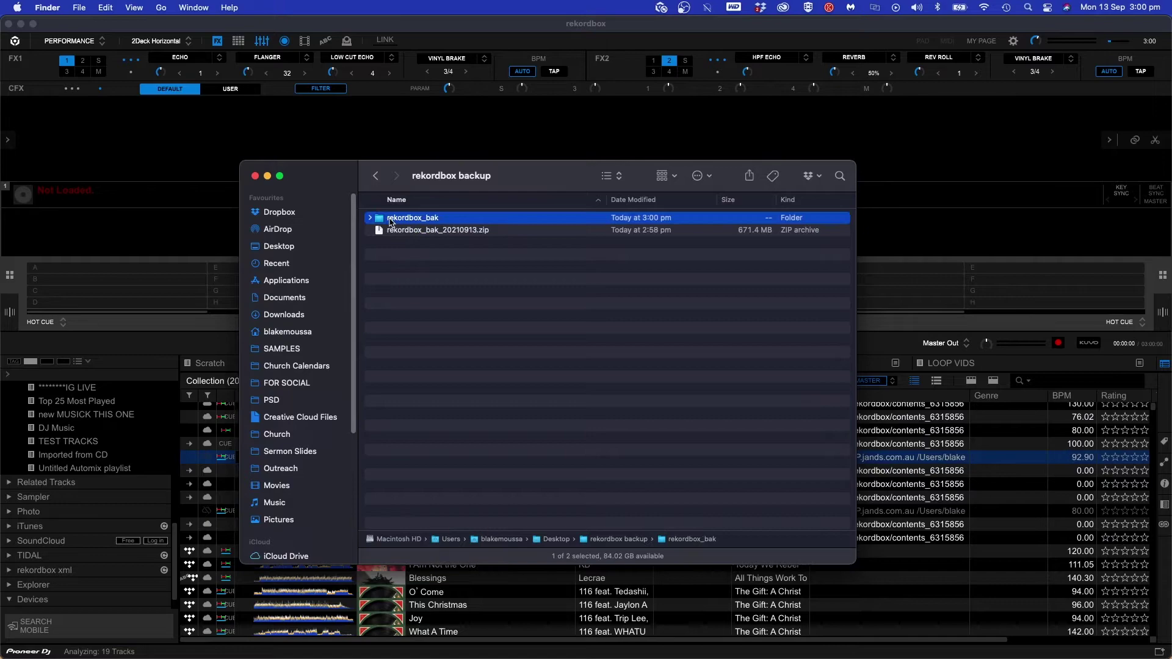
pyautogui.press('Right')
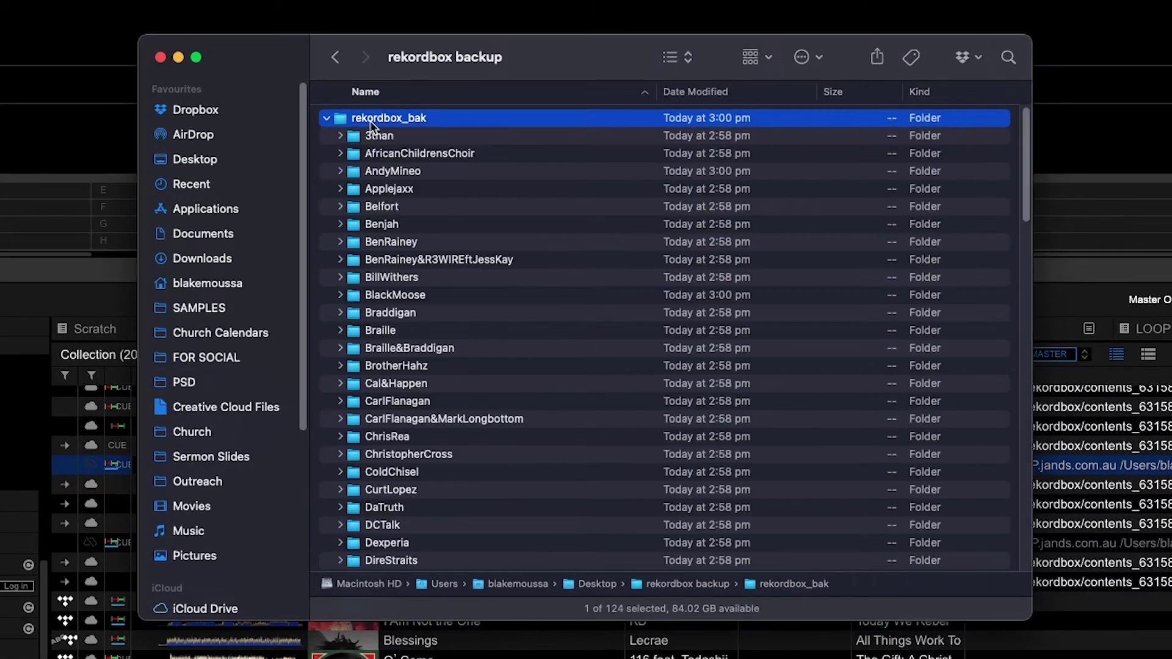
pyautogui.click(398, 350)
pyautogui.scroll(-5, 398, 351)
pyautogui.click(431, 456)
pyautogui.scroll(-5, 431, 457)
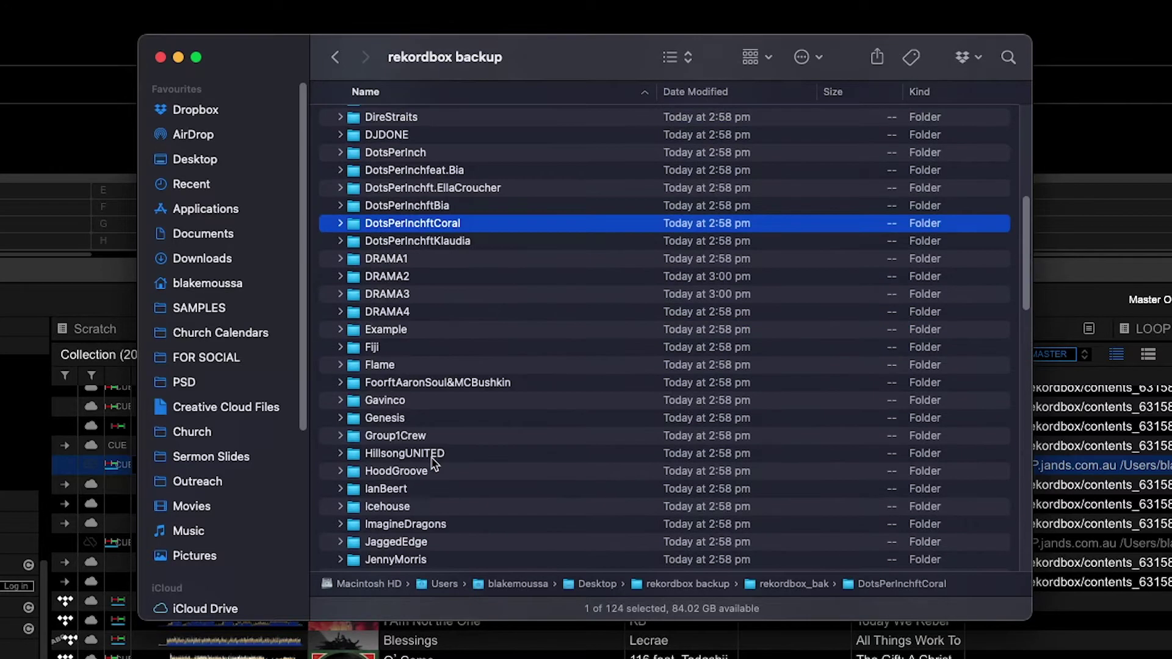
pyautogui.click(419, 333)
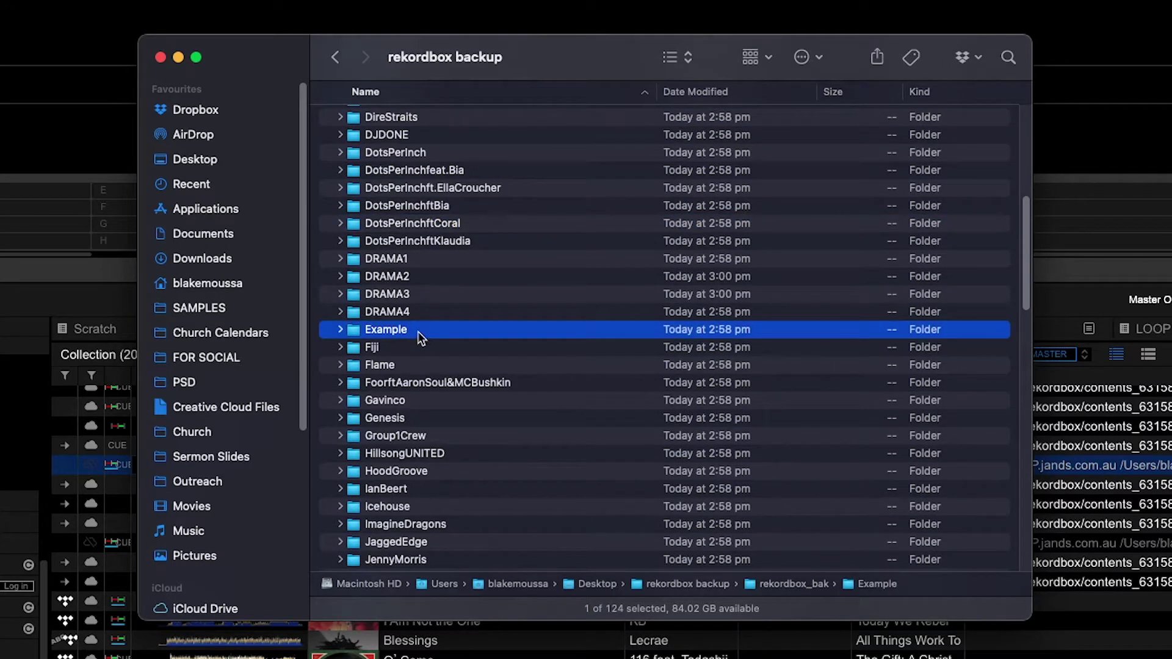
pyautogui.click(404, 201)
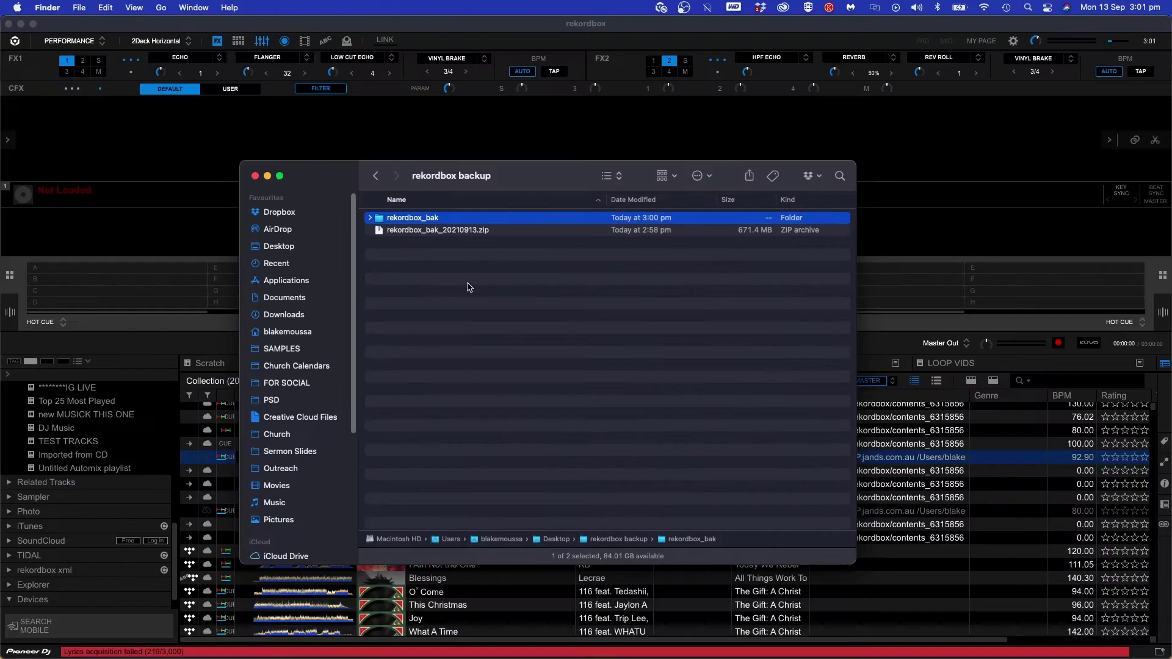
pyautogui.press('Down')
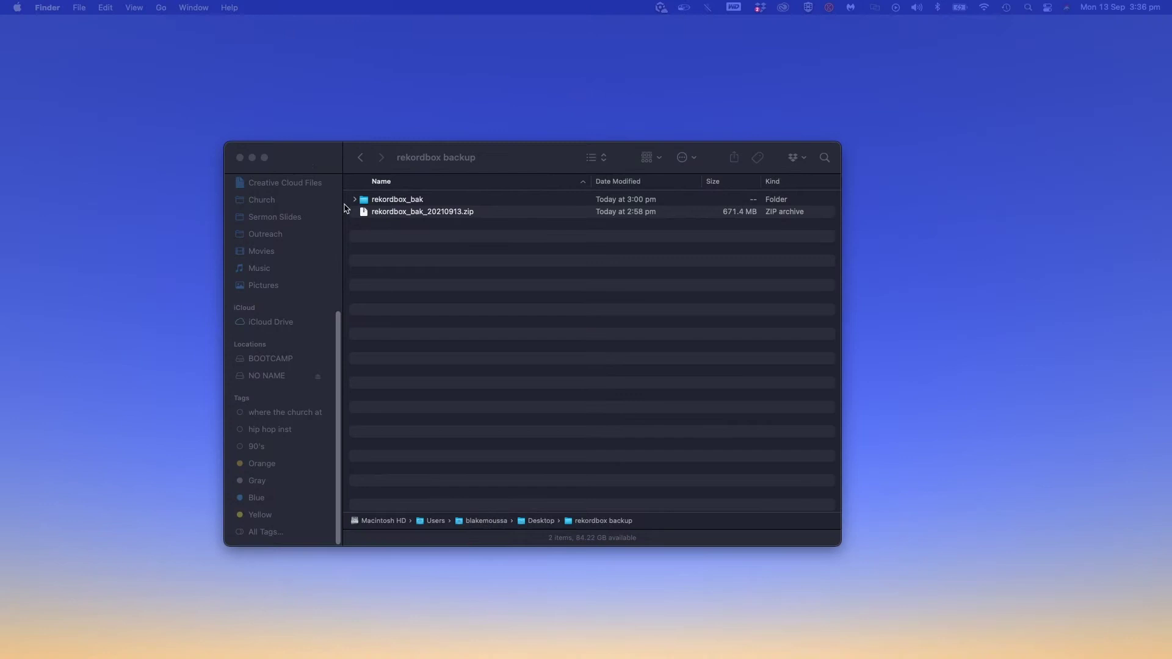
# Step: Select both backup items with Cmd+A and drag them onto the NO NAME drive
pyautogui.click(345, 259)
pyautogui.press('super+a')
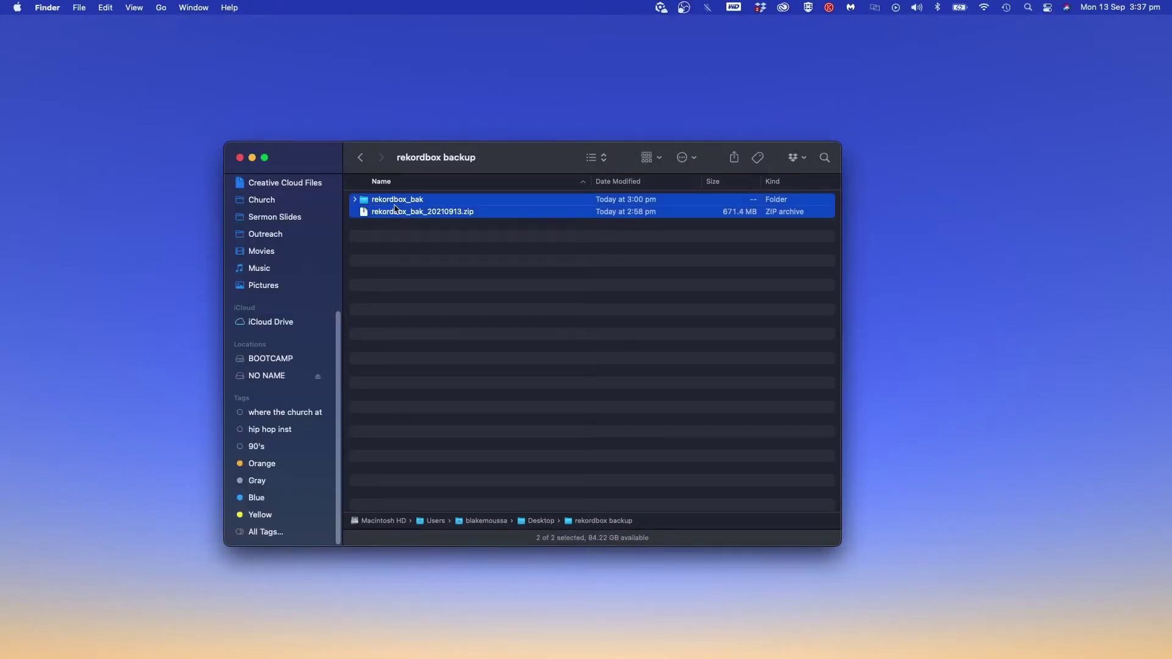
pyautogui.moveTo(395, 209); pyautogui.dragTo(269, 376)
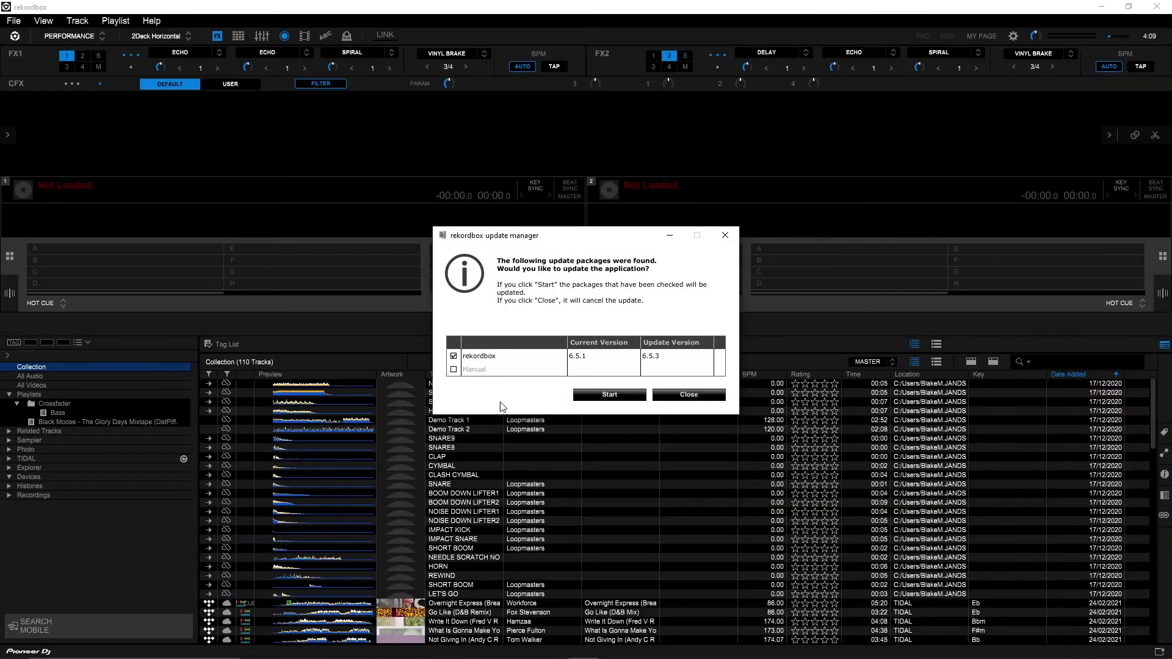
# Step: Start the 6.5.3 update and finish the installer so rekordbox relaunches
pyautogui.click(601, 394)
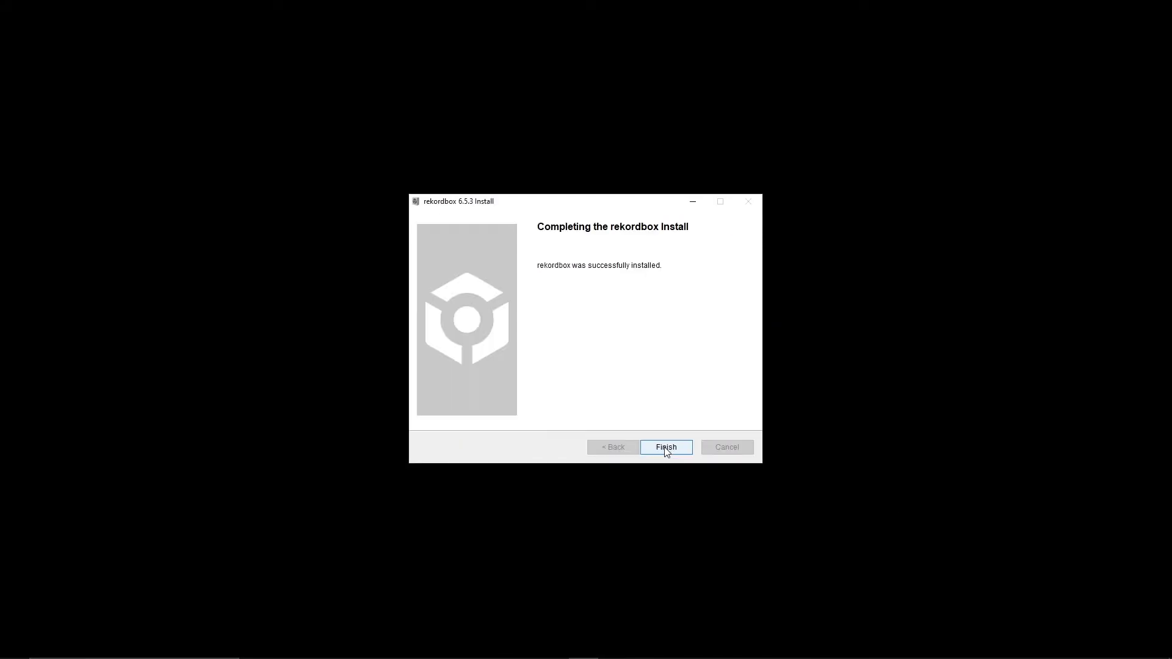
pyautogui.click(665, 446)
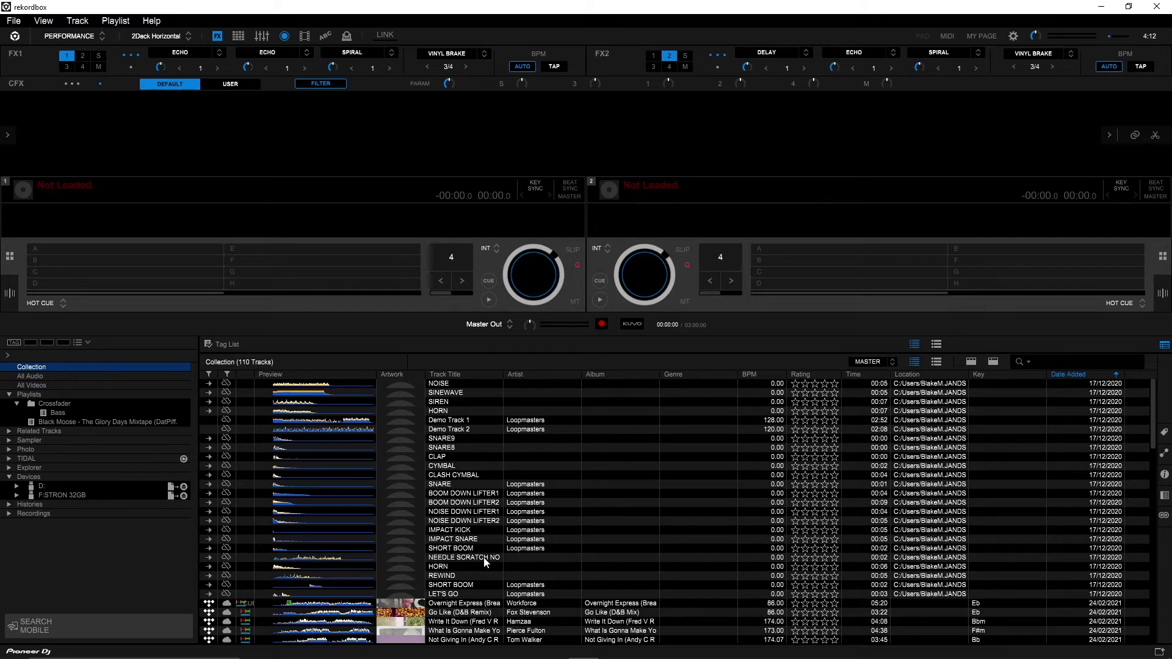
# Step: Choose Restore Library from the File > Library menu
pyautogui.scroll(-5, 683, 537)
pyautogui.scroll(-5, 682, 537)
pyautogui.scroll(-5, 682, 537)
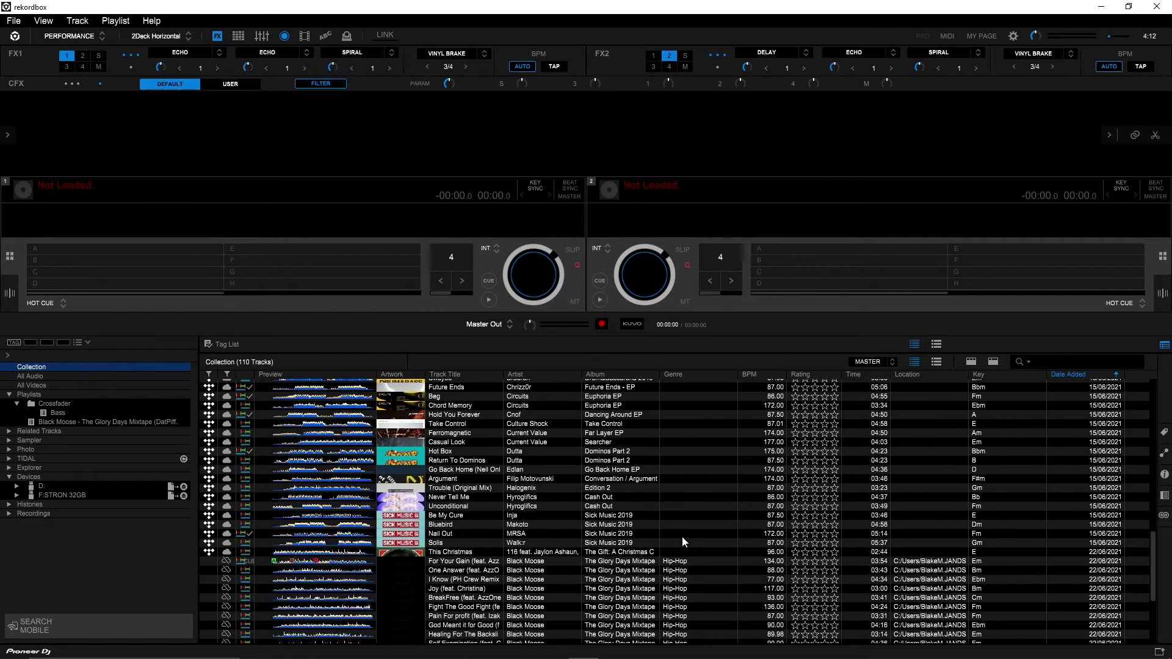
pyautogui.scroll(10, 682, 537)
pyautogui.scroll(6, 682, 542)
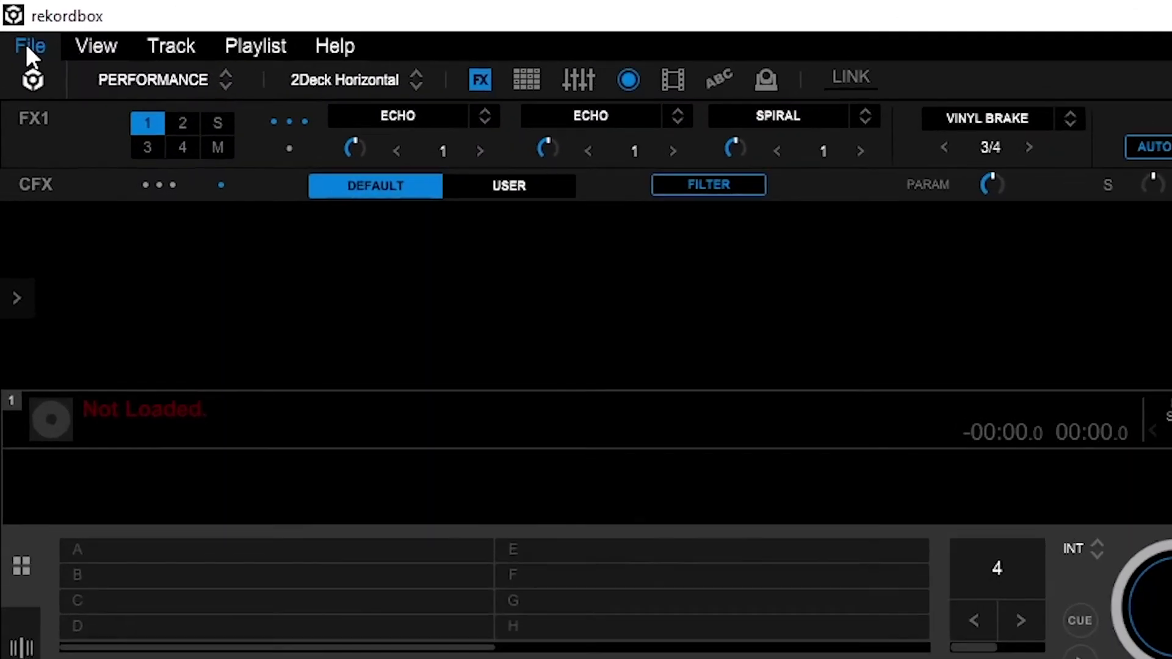
pyautogui.click(26, 43)
pyautogui.moveTo(62, 225)
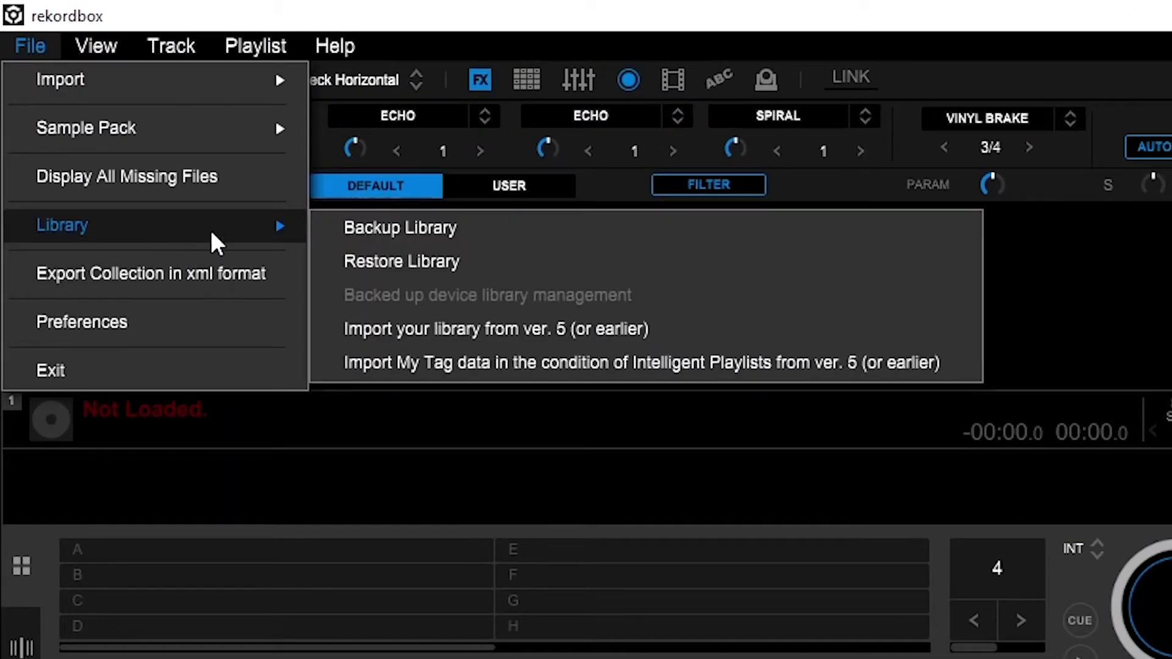
pyautogui.click(383, 262)
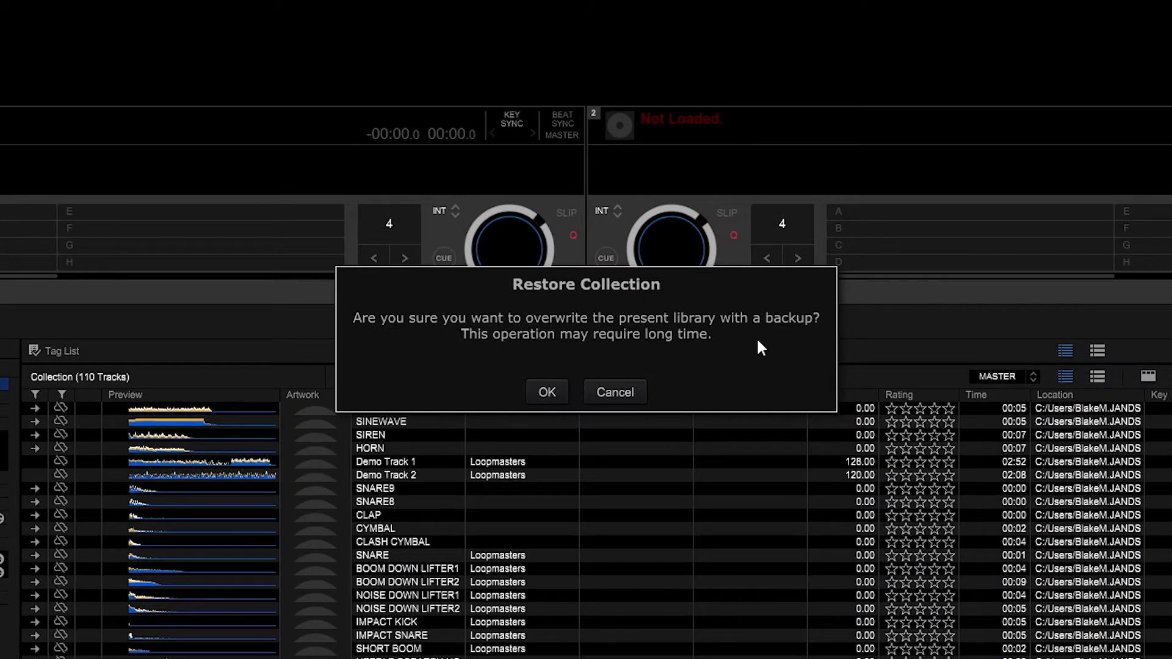
# Step: Confirm the overwrite and open rekordbox_bak_20210913 from USB Drive (D:)
pyautogui.click(534, 396)
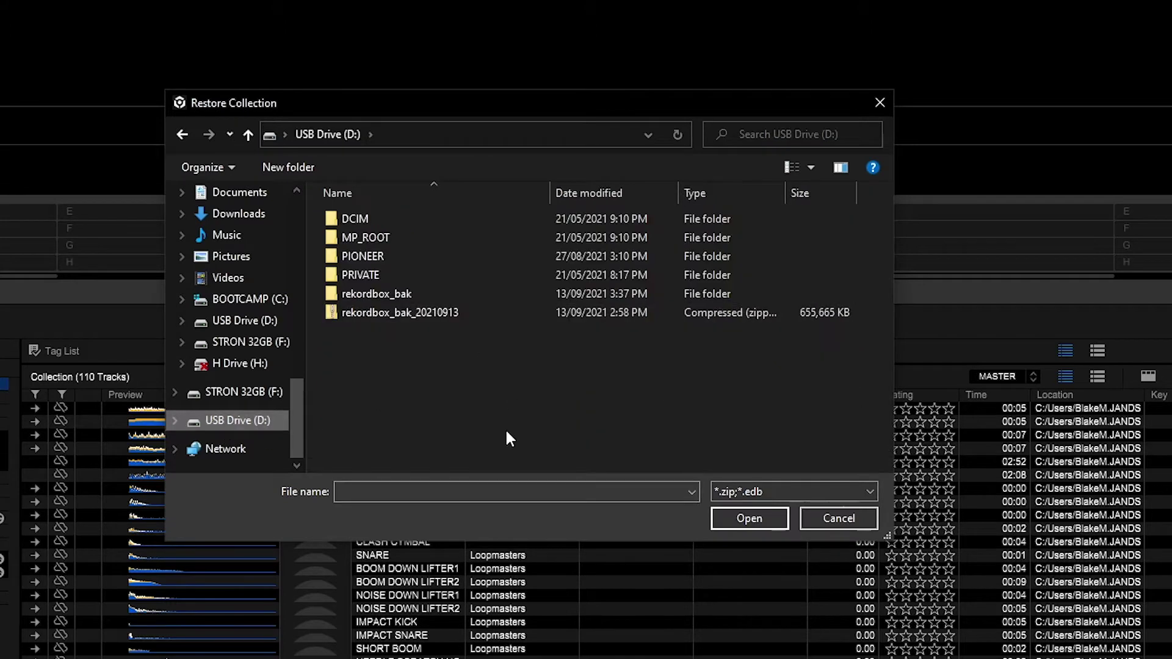
pyautogui.click(394, 311)
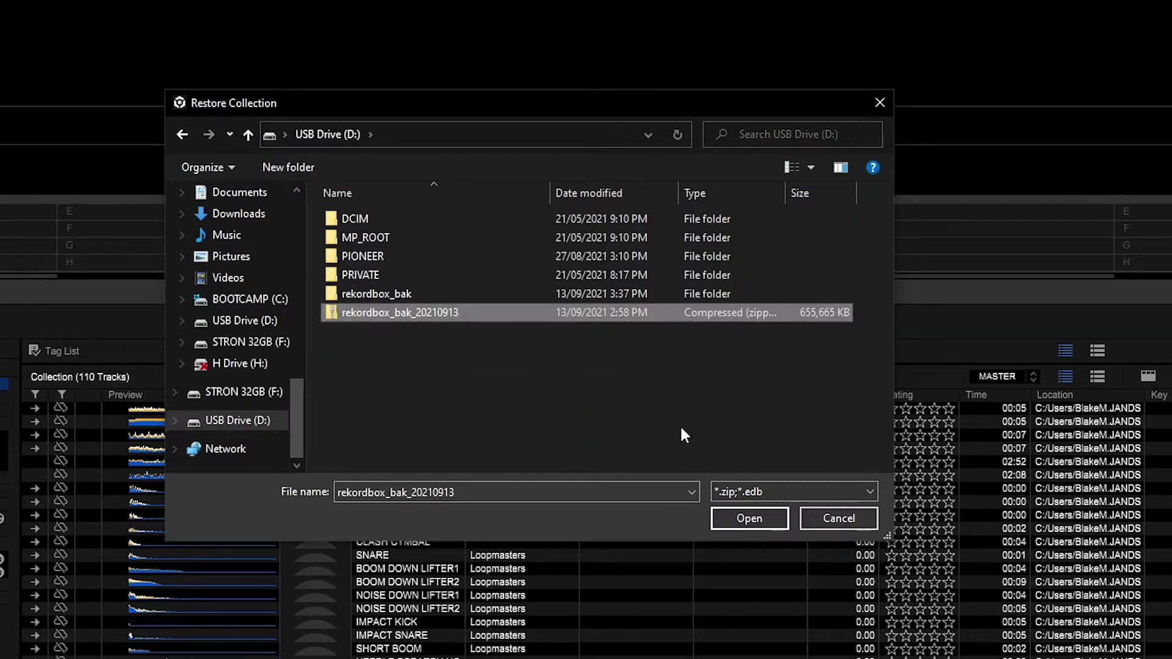
pyautogui.click(749, 519)
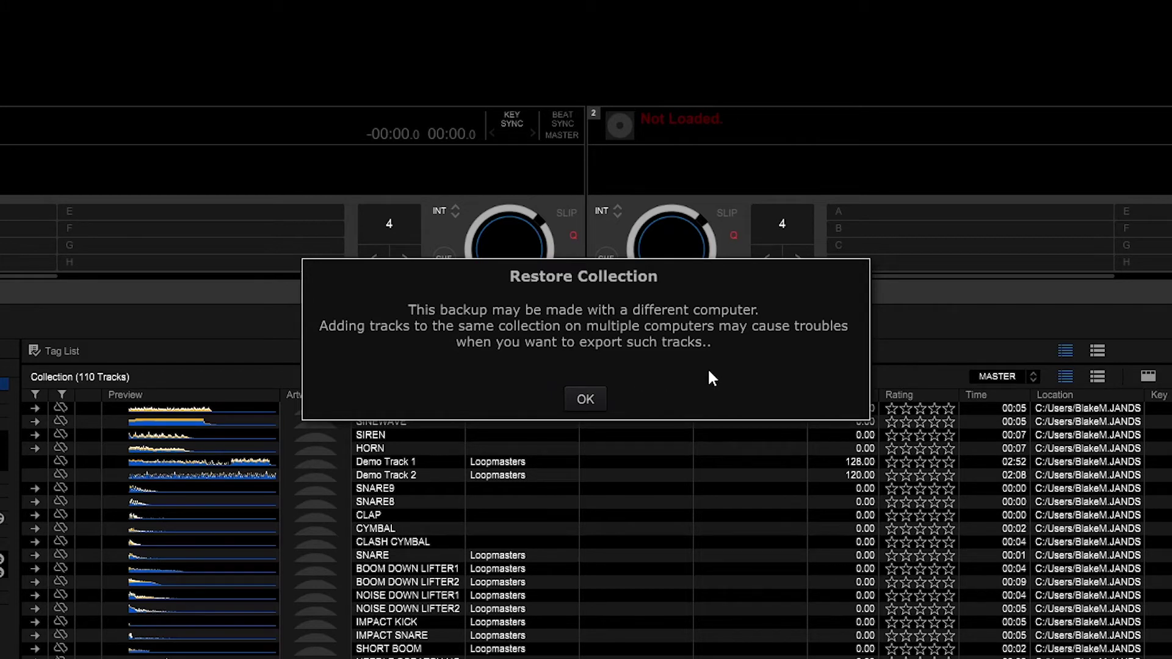
# Step: Accept the different-computer warning, then acknowledge the finished restore
pyautogui.click(585, 400)
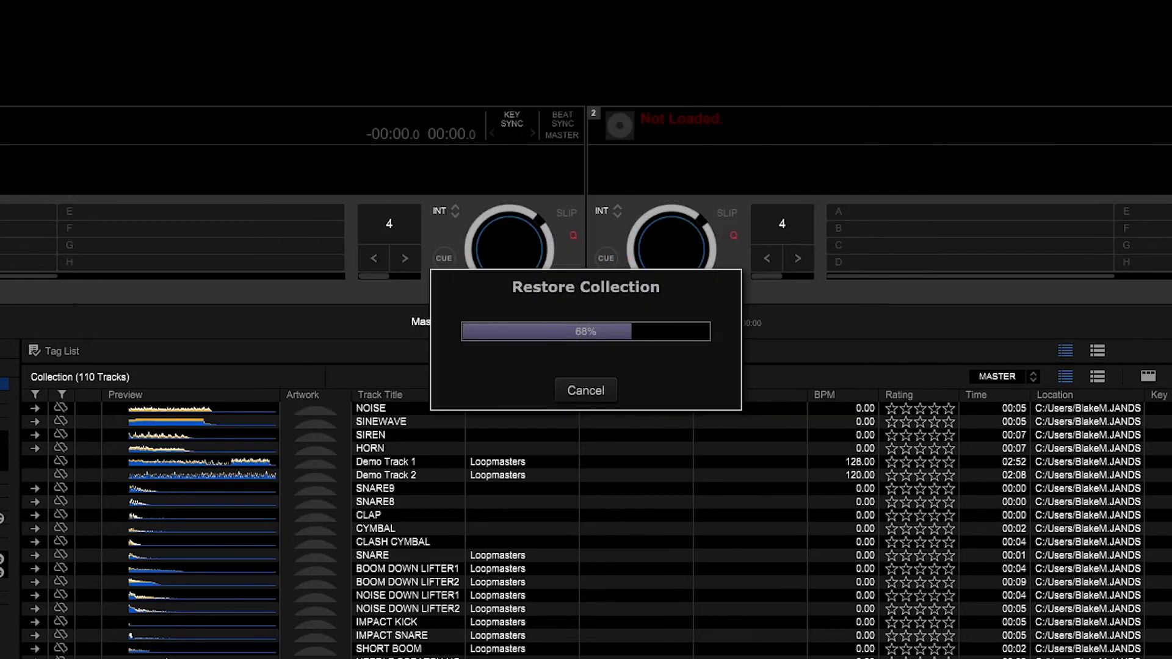
pyautogui.click(588, 384)
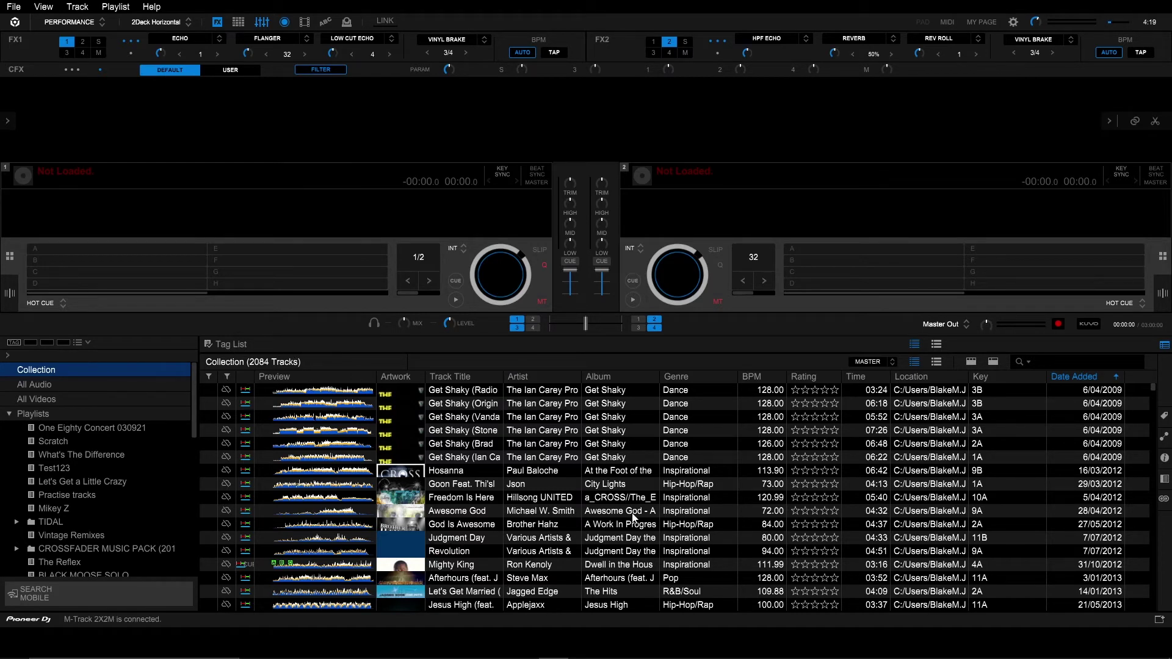
# Step: Scroll through the restored 2084-track collection list
pyautogui.scroll(-5, 529, 518)
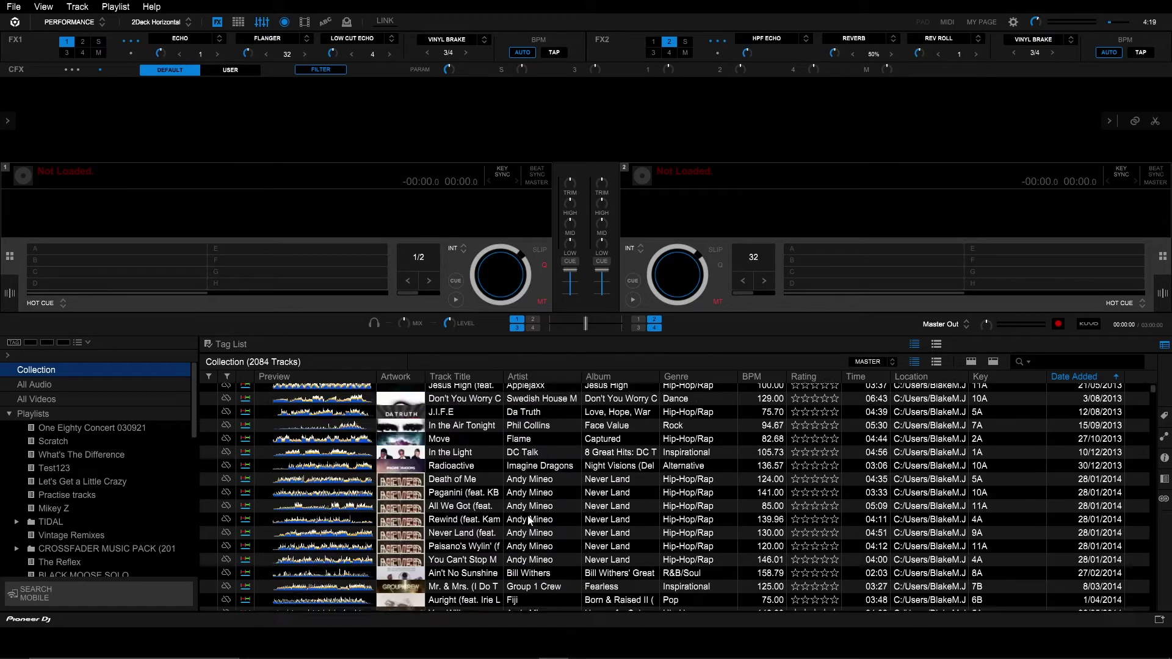
pyautogui.scroll(-5, 530, 519)
pyautogui.scroll(-5, 529, 519)
pyautogui.scroll(-5, 529, 519)
pyautogui.scroll(-5, 528, 520)
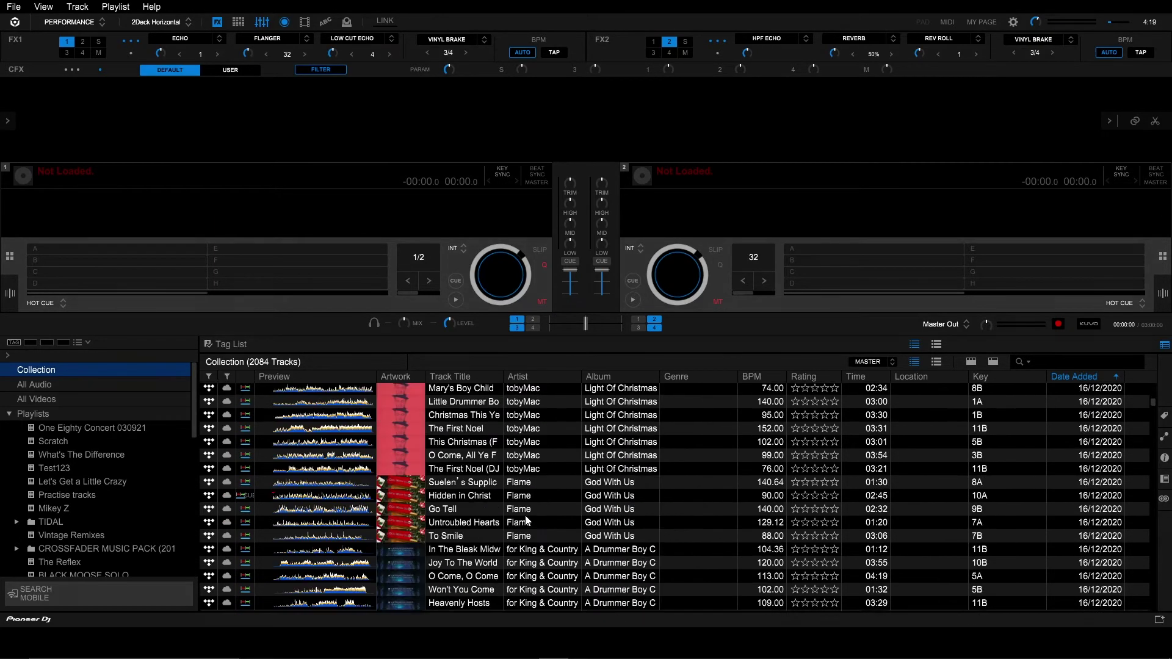
pyautogui.scroll(-5, 525, 519)
pyautogui.scroll(-5, 522, 516)
pyautogui.scroll(-5, 520, 516)
pyautogui.scroll(5, 518, 516)
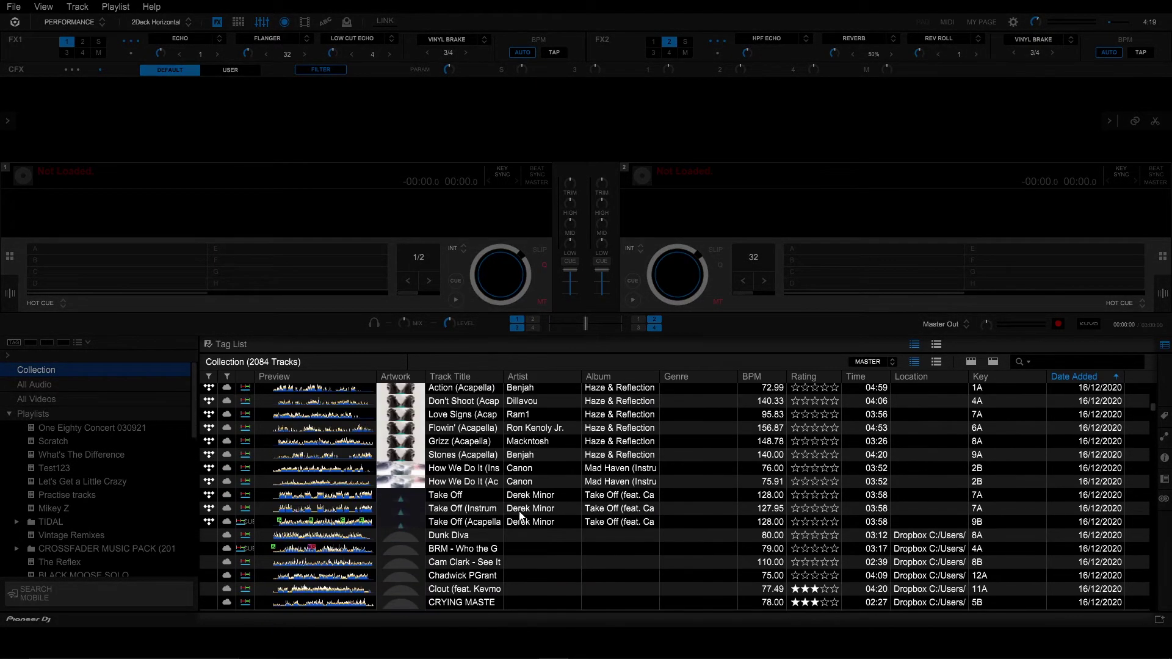
pyautogui.scroll(5, 519, 516)
pyautogui.scroll(5, 519, 515)
pyautogui.scroll(5, 520, 516)
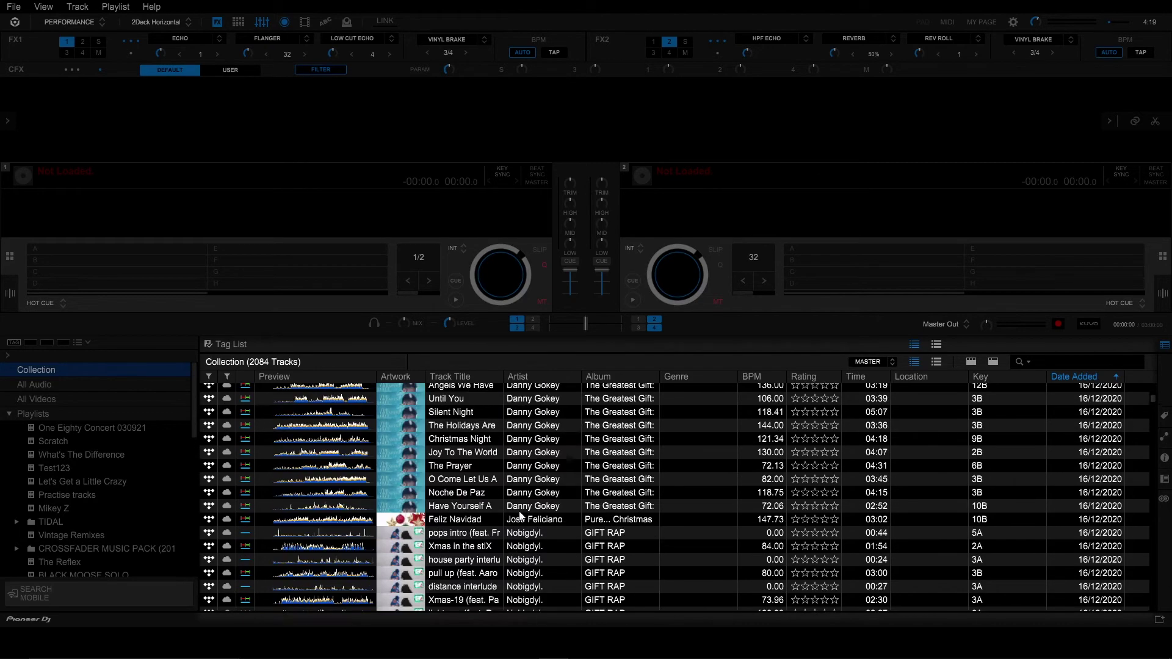
pyautogui.scroll(5, 520, 516)
pyautogui.scroll(5, 520, 516)
pyautogui.scroll(5, 520, 515)
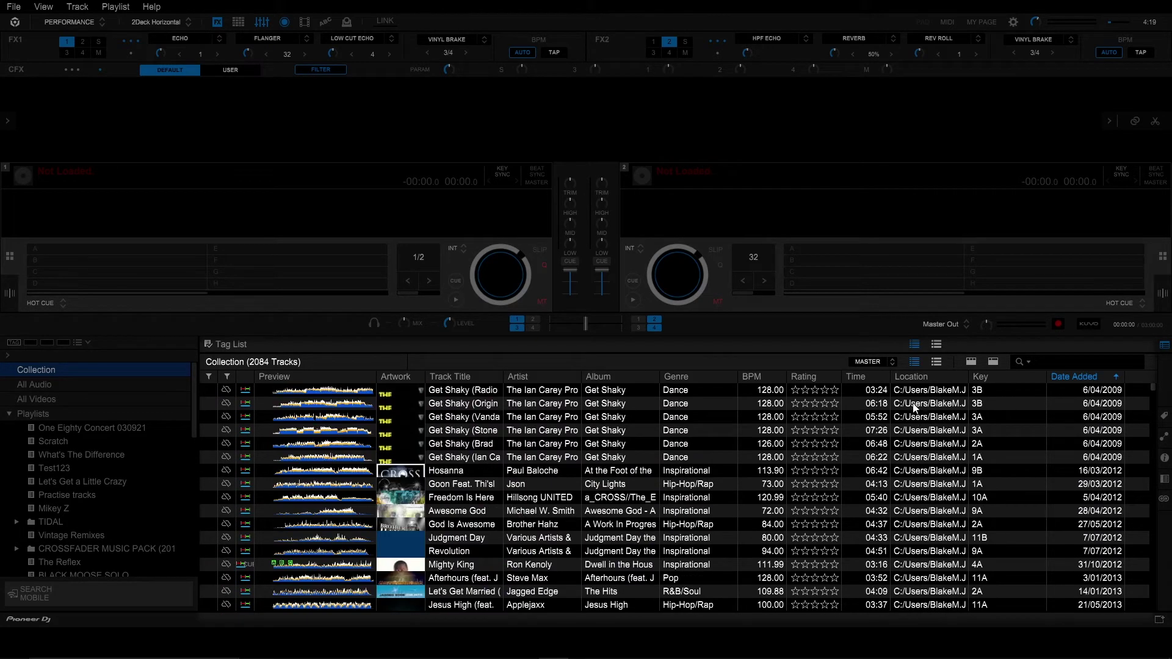
# Step: Widen the Location column to read the full file paths
pyautogui.moveTo(971, 377); pyautogui.dragTo(1026, 377)
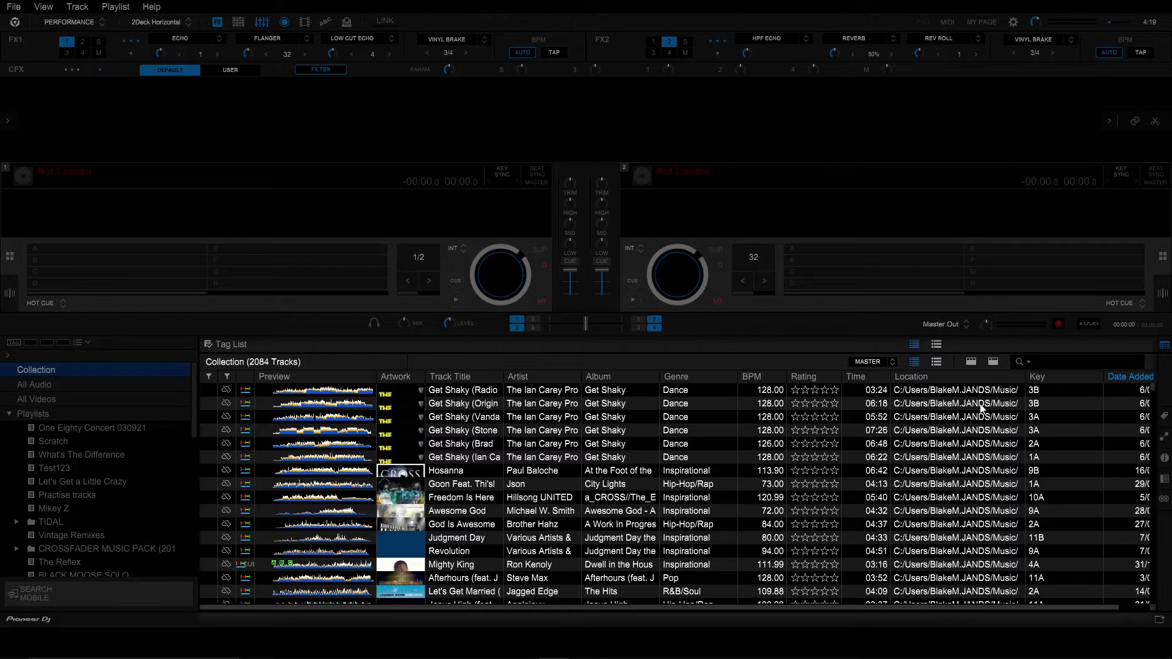
pyautogui.scroll(-4, 921, 444)
pyautogui.scroll(-3, 911, 486)
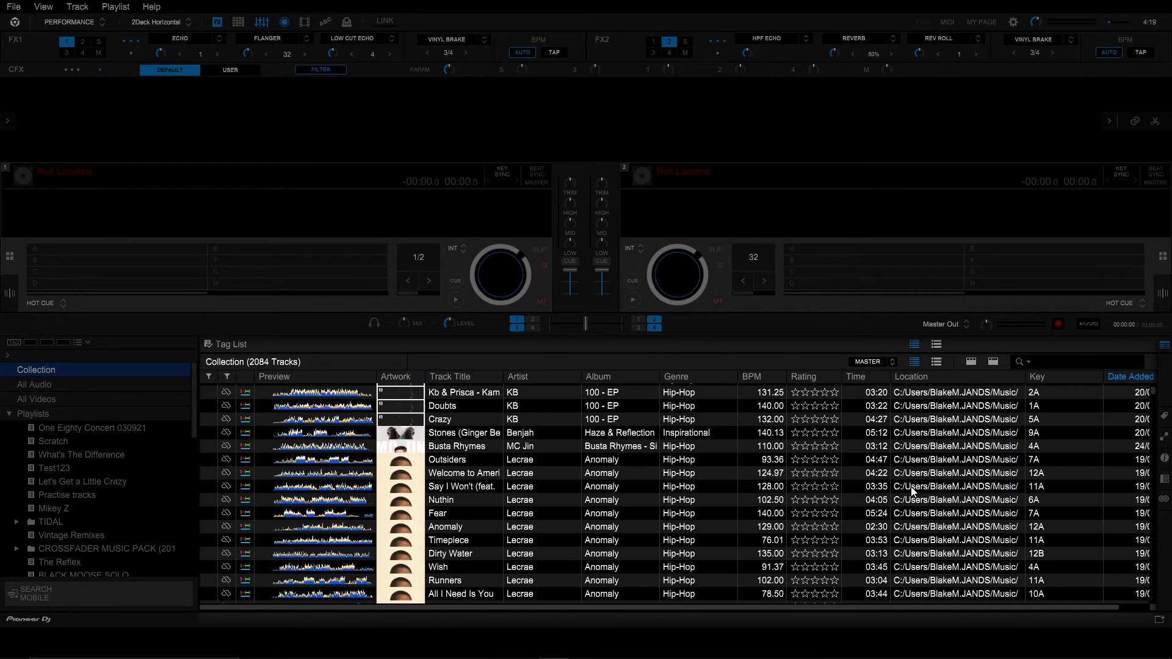
pyautogui.scroll(3, 910, 486)
pyautogui.scroll(3, 912, 491)
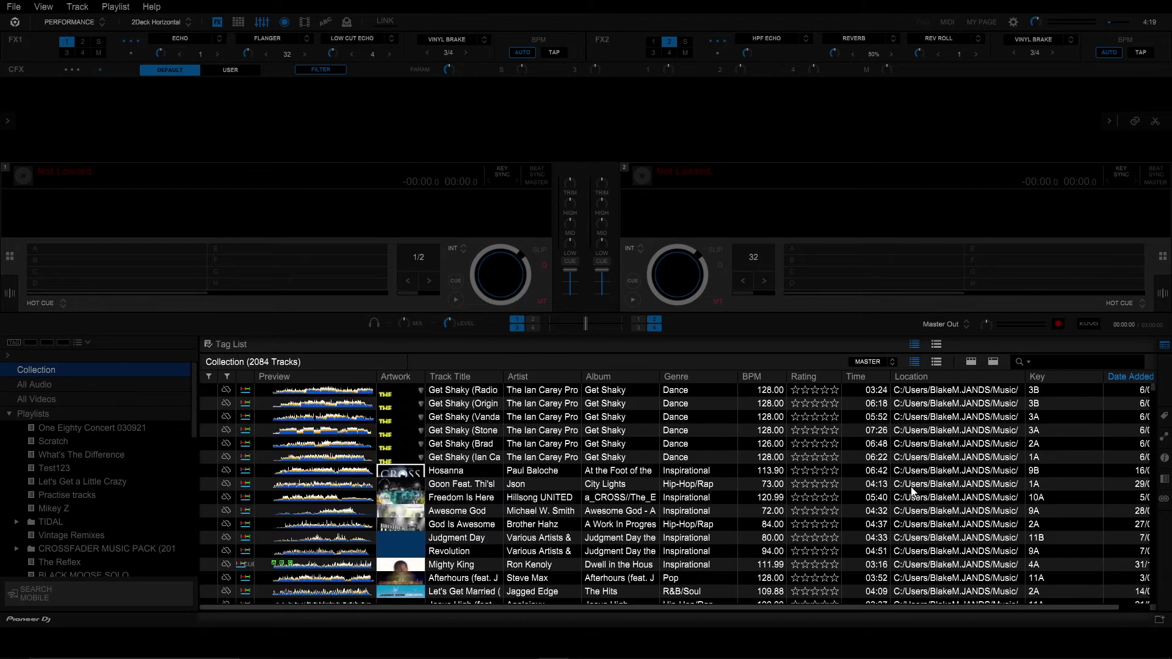
pyautogui.scroll(-5, 895, 487)
pyautogui.scroll(-5, 895, 487)
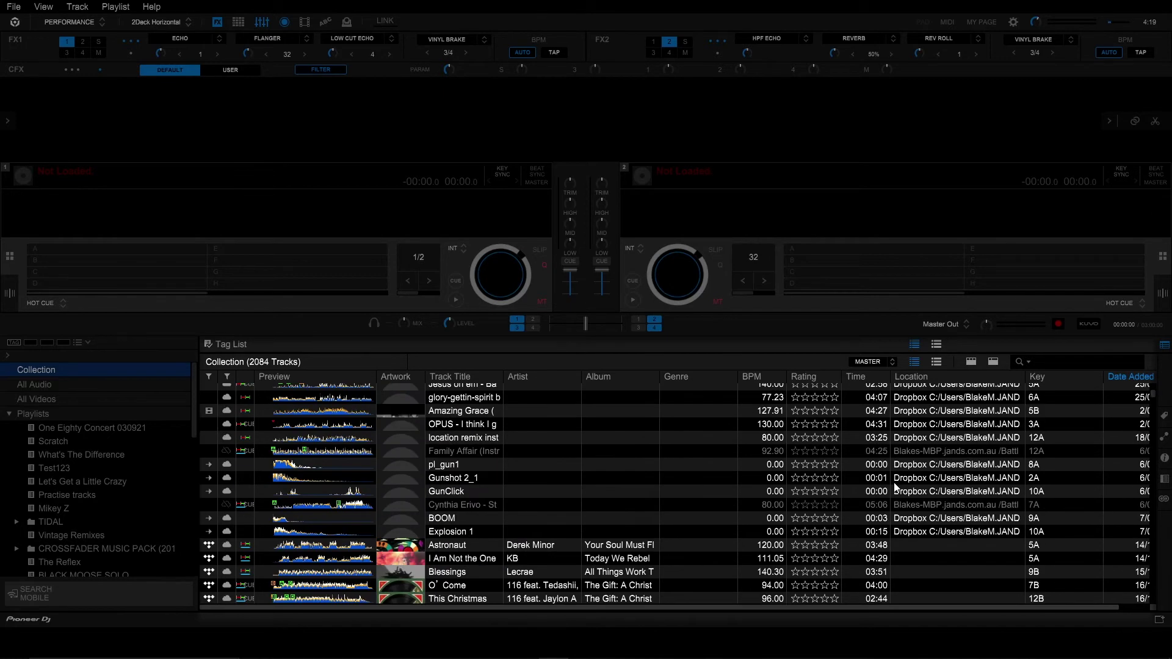
pyautogui.scroll(2, 894, 482)
# Step: Try loading Family Affair onto Deck 1, which fails because its file is missing
pyautogui.click(475, 506)
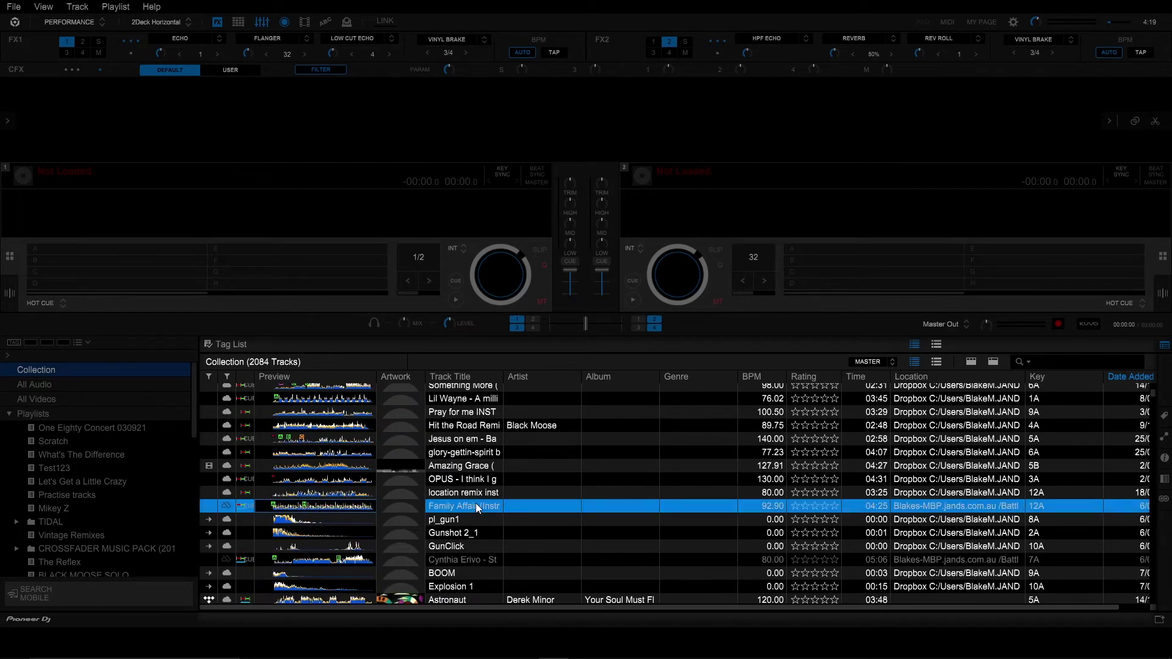
pyautogui.scroll(-2, 895, 501)
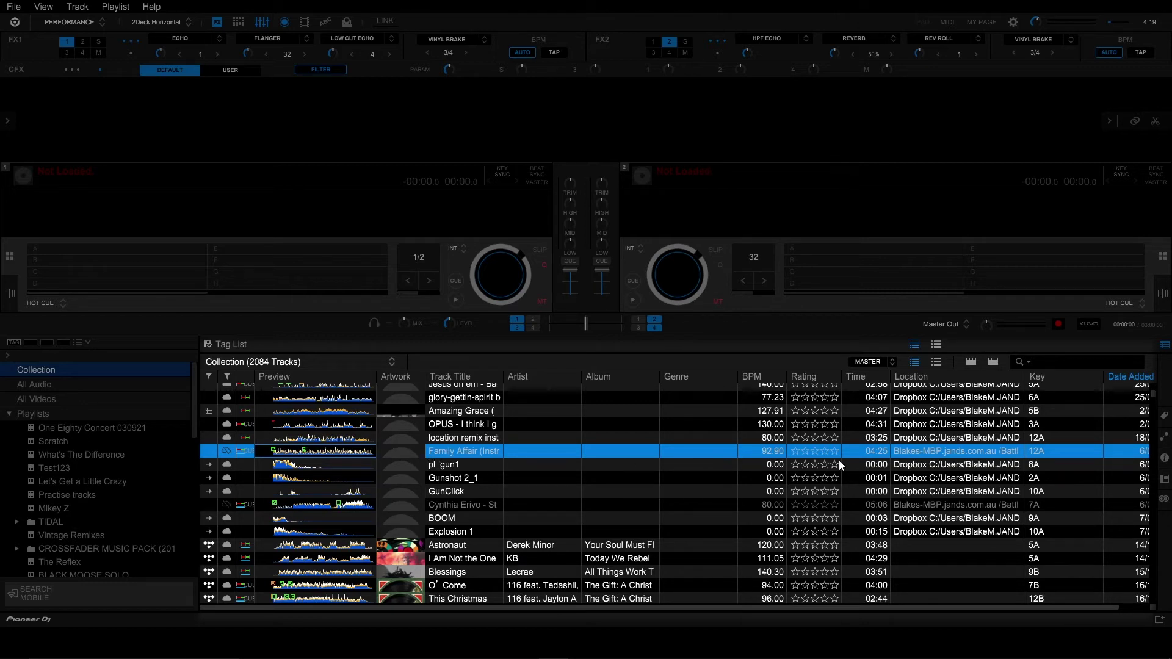
pyautogui.moveTo(399, 451); pyautogui.dragTo(438, 204)
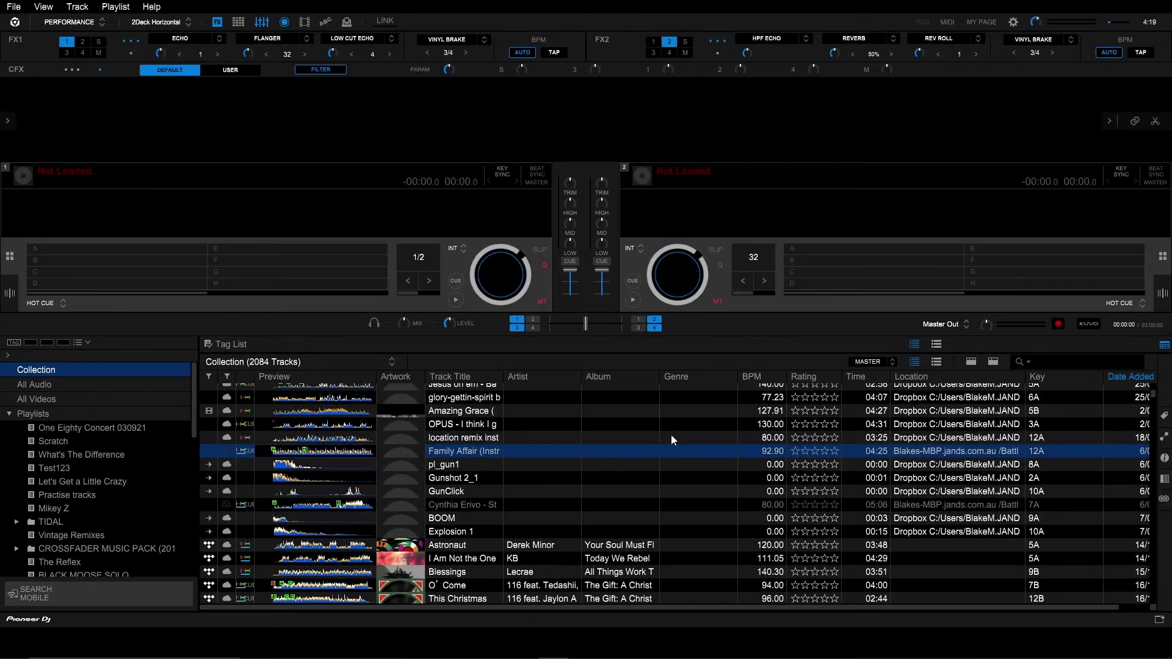
# Step: Scroll the collection and select the O' Come track
pyautogui.scroll(3, 669, 441)
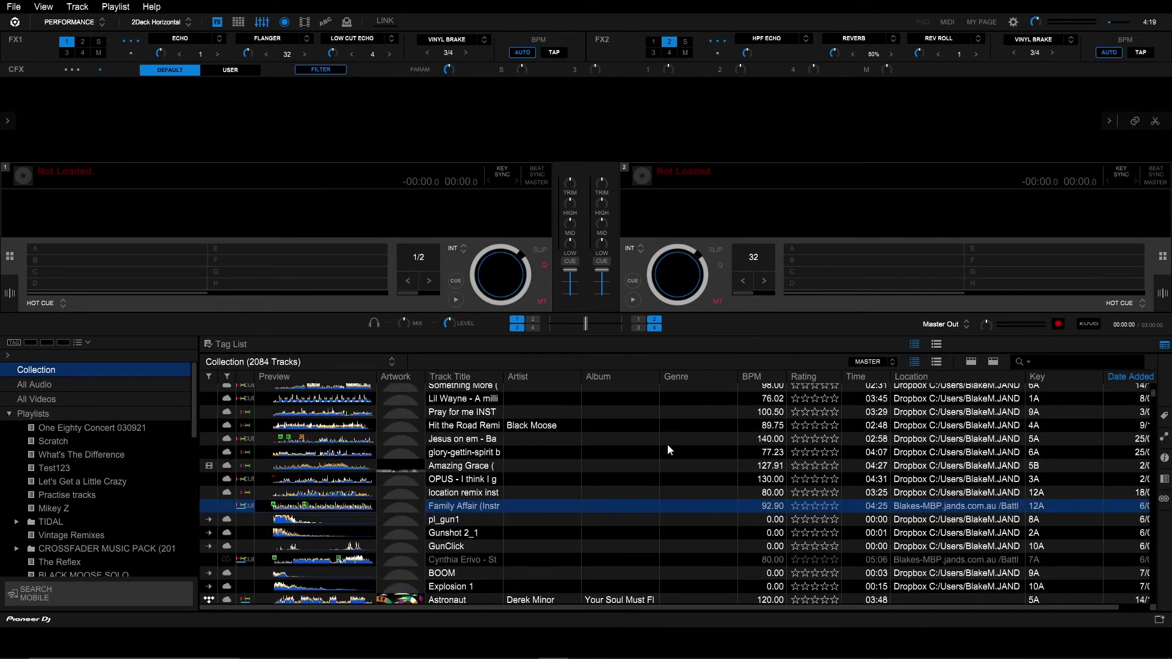
pyautogui.scroll(-3, 571, 478)
pyautogui.scroll(5, 531, 482)
pyautogui.scroll(-2, 519, 488)
pyautogui.scroll(-1, 548, 490)
pyautogui.scroll(-2, 770, 529)
pyautogui.scroll(-2, 770, 529)
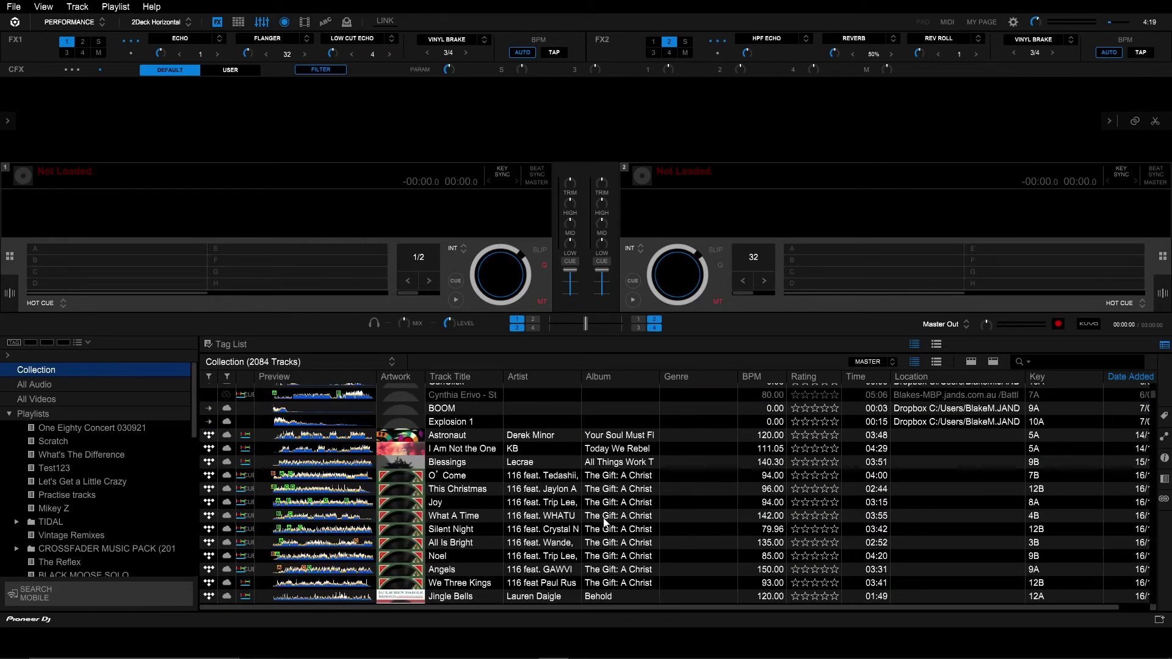
pyautogui.click(316, 477)
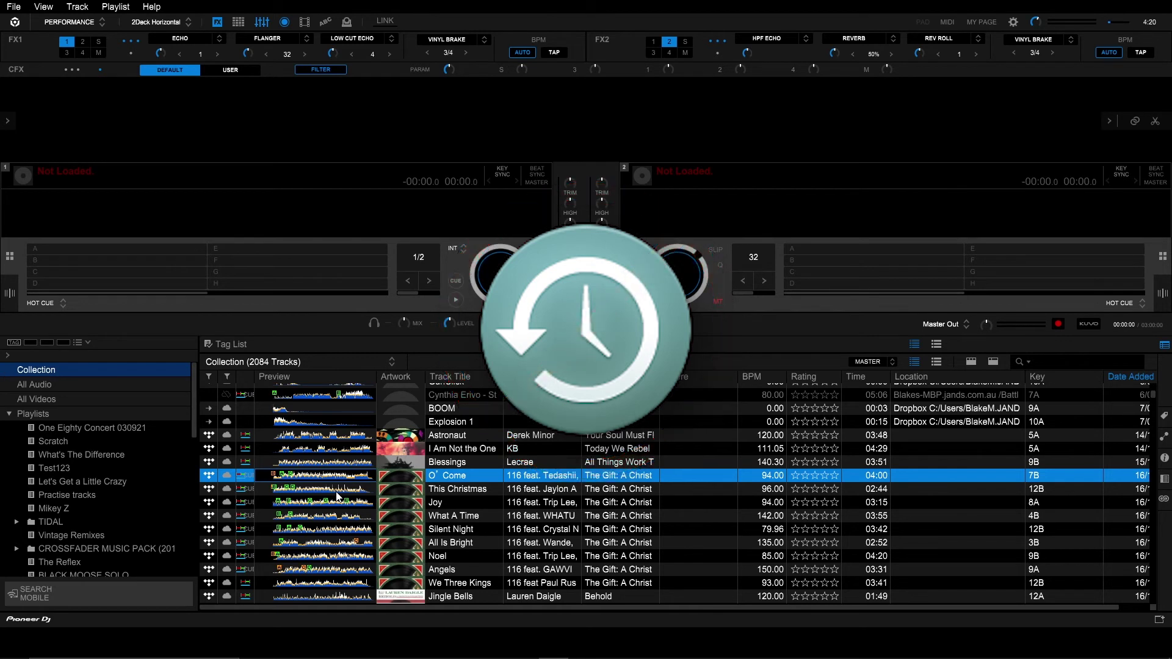
# Step: Load This Christmas onto Deck 1, check its hot cues, and play it
pyautogui.moveTo(458, 494); pyautogui.dragTo(437, 211)
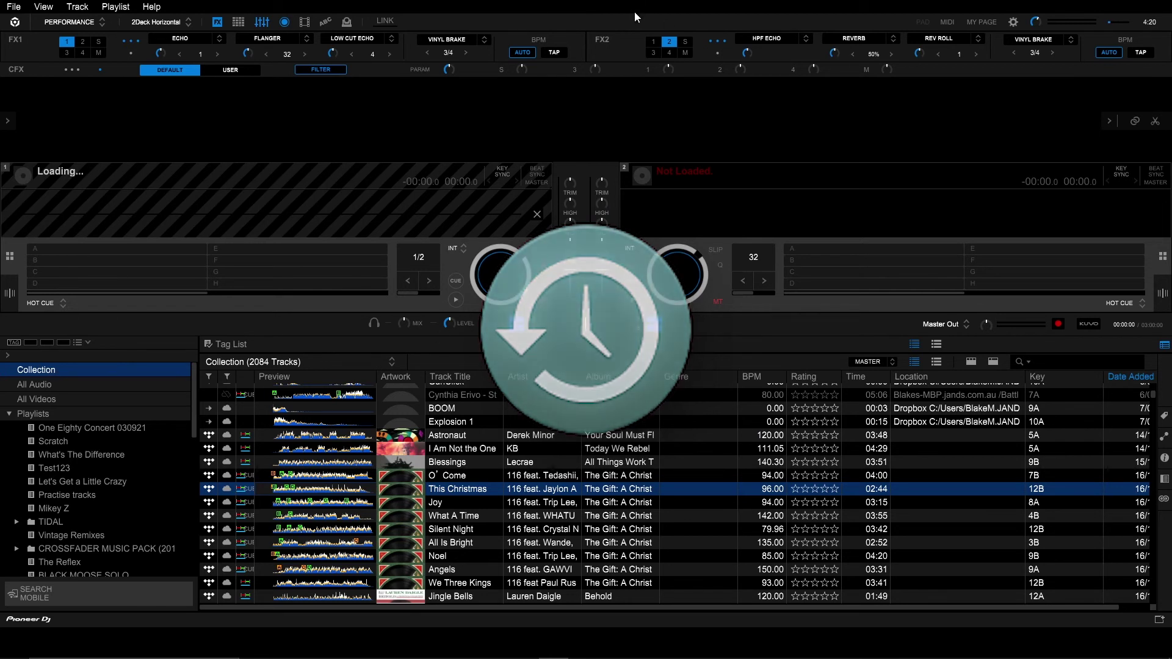
pyautogui.press('space')
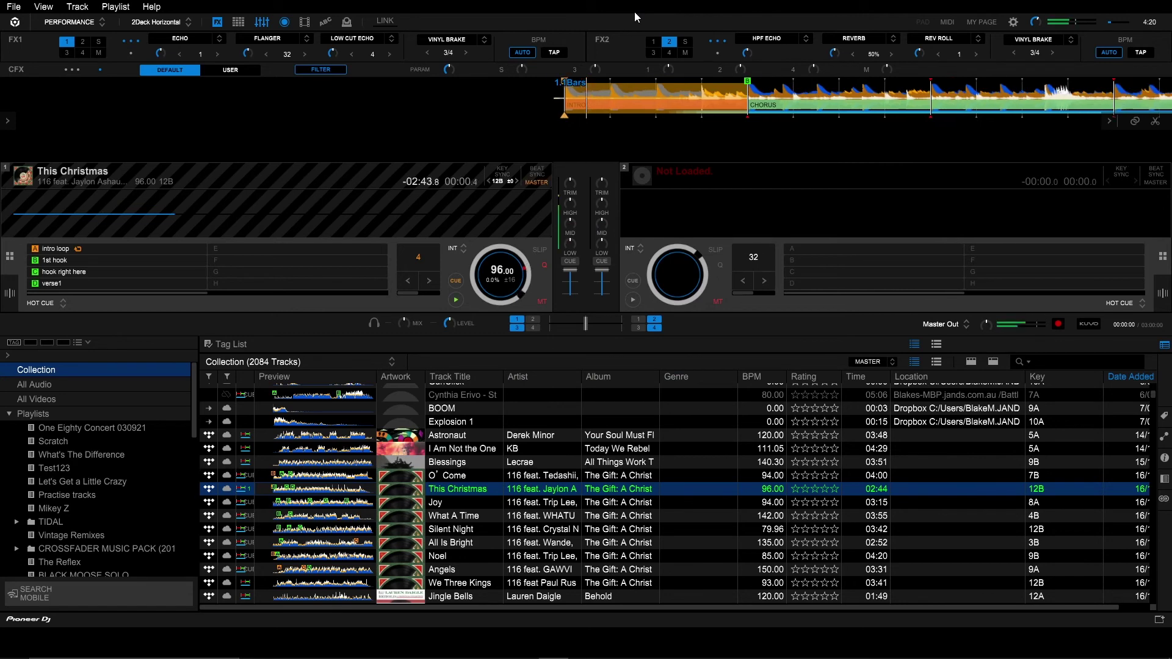
pyautogui.scroll(10, 556, 566)
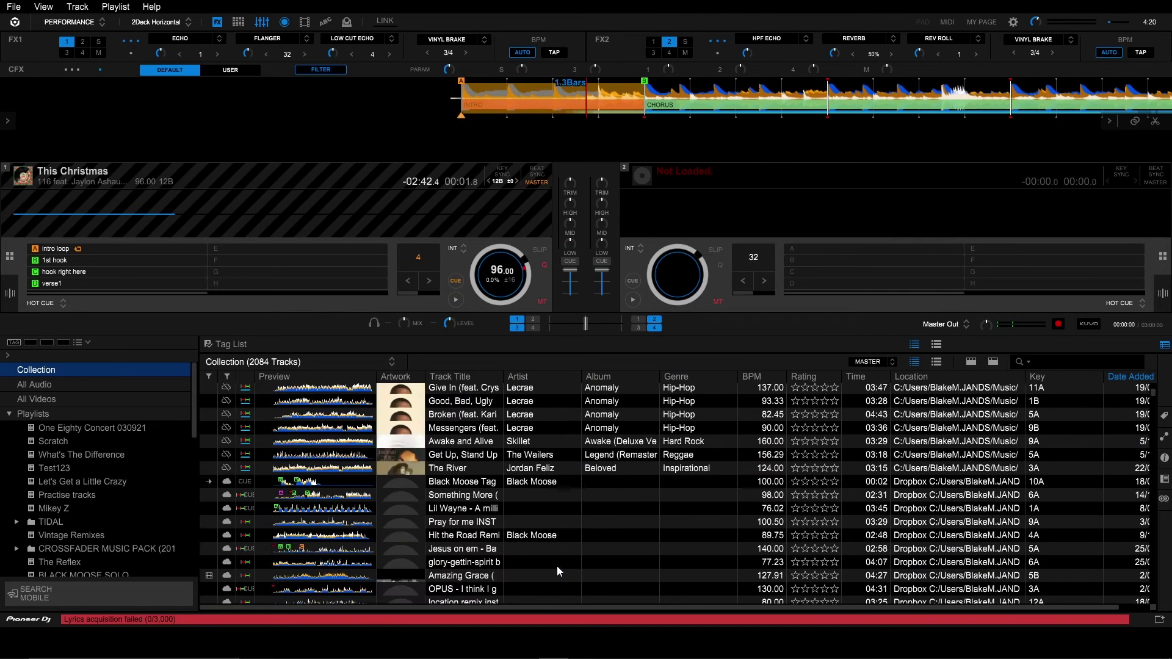
pyautogui.scroll(10, 557, 566)
pyautogui.scroll(5, 557, 566)
# Step: Eject This Christmas from Deck 1 and scroll back through the list
pyautogui.click(24, 179)
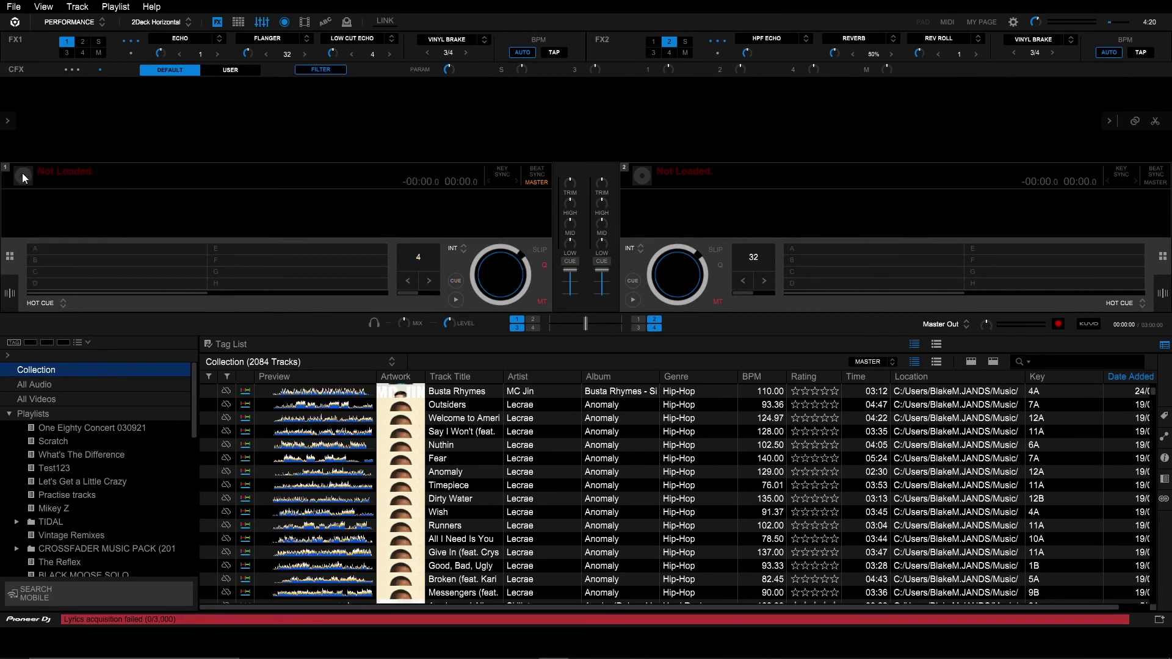
pyautogui.scroll(5, 551, 473)
pyautogui.scroll(3, 1127, 453)
pyautogui.scroll(5, 1127, 452)
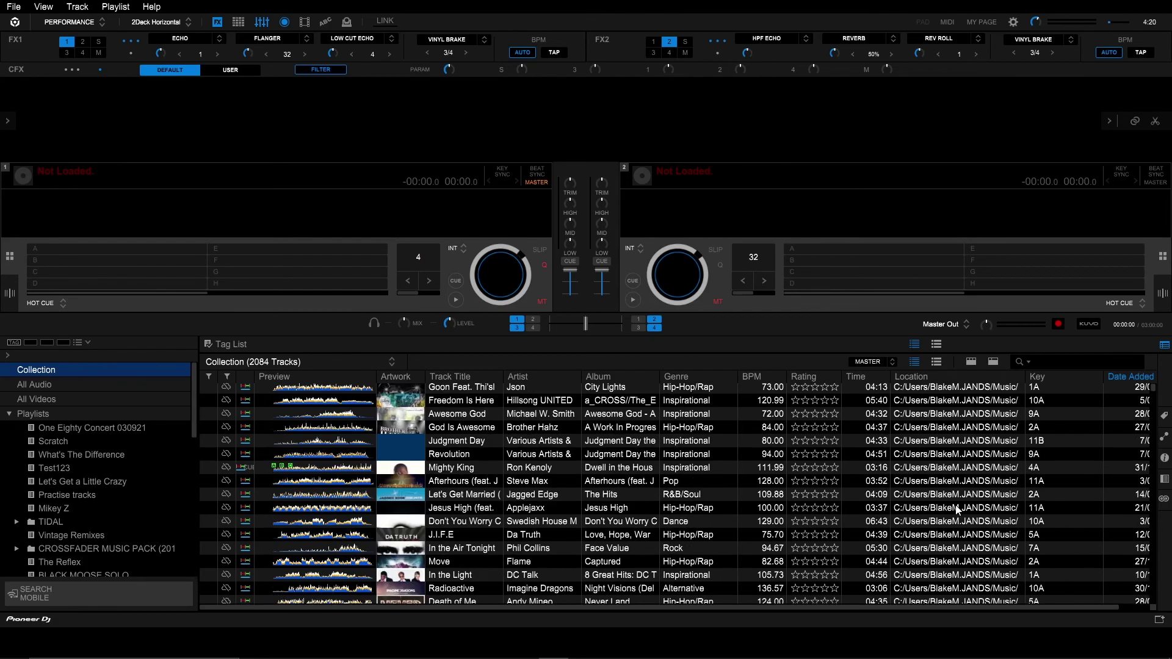
pyautogui.scroll(5, 956, 511)
pyautogui.moveTo(1150, 391); pyautogui.dragTo(1146, 535)
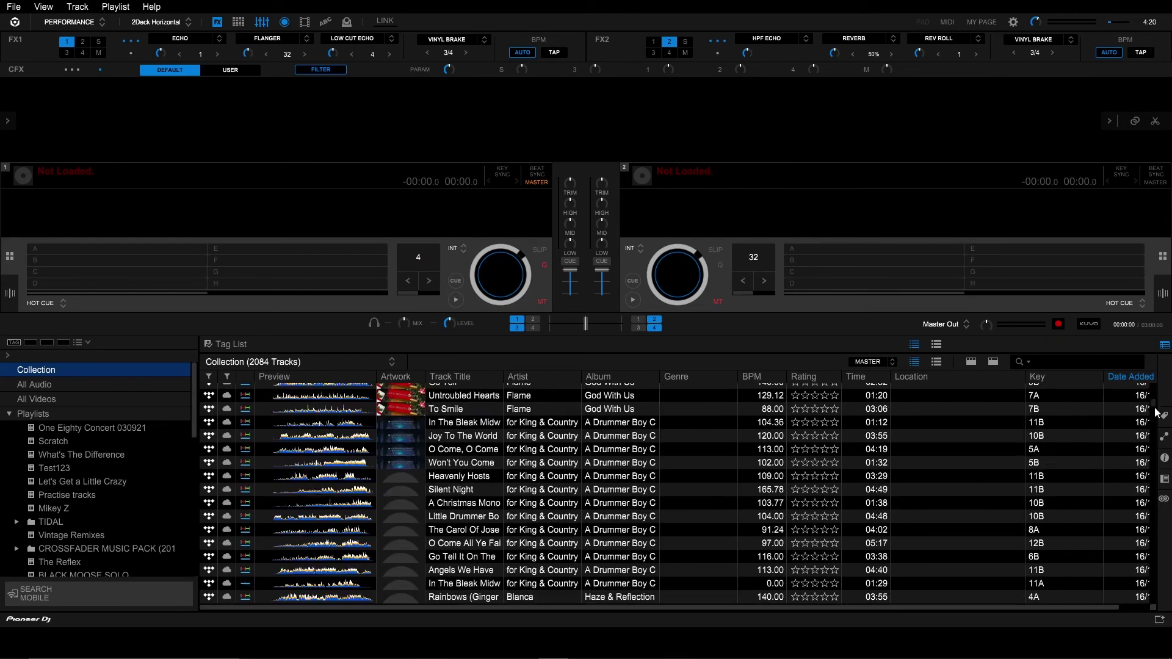